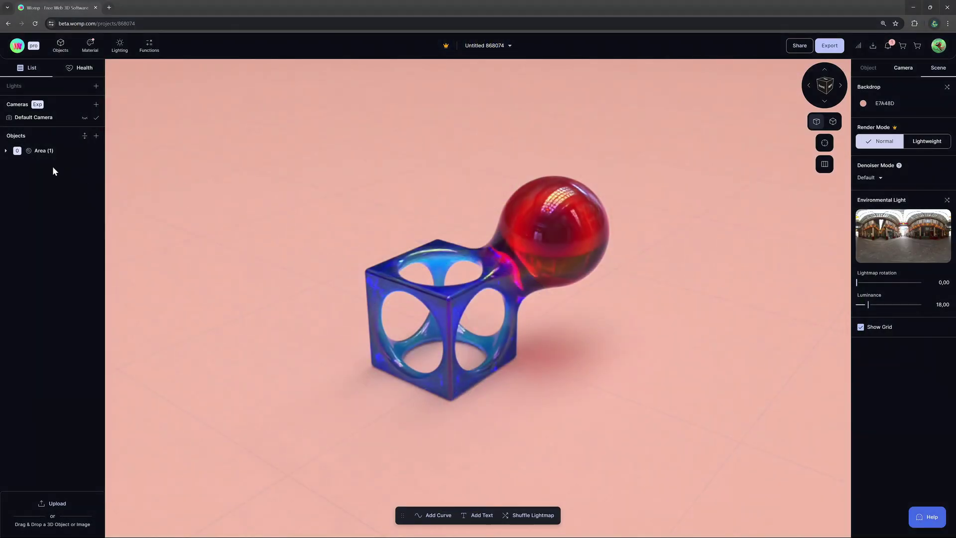
Delete the old cube-and-sphere Area (1) object so the scene is empty
{"action": "left_click", "coordinate": [45, 152]}
{"action": "key", "text": "Delete"}
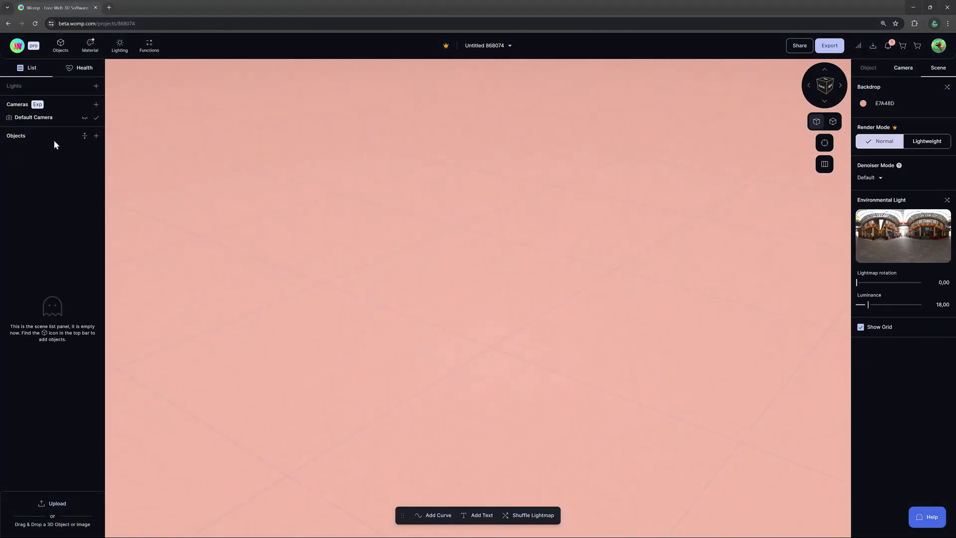
Add a cylinder, flatten it into a disc about 10 mm tall, and raise it
{"action": "left_click", "coordinate": [61, 47]}
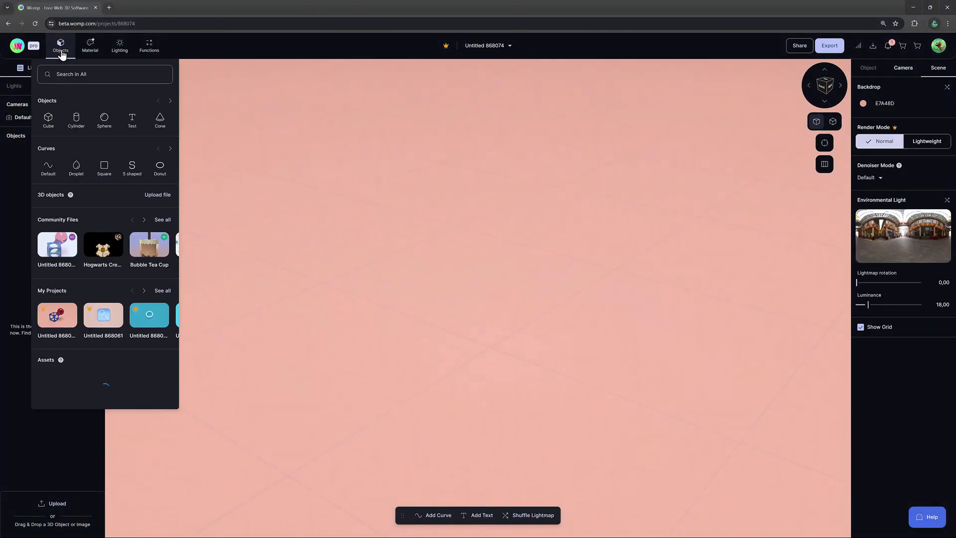
{"action": "left_click", "coordinate": [76, 122]}
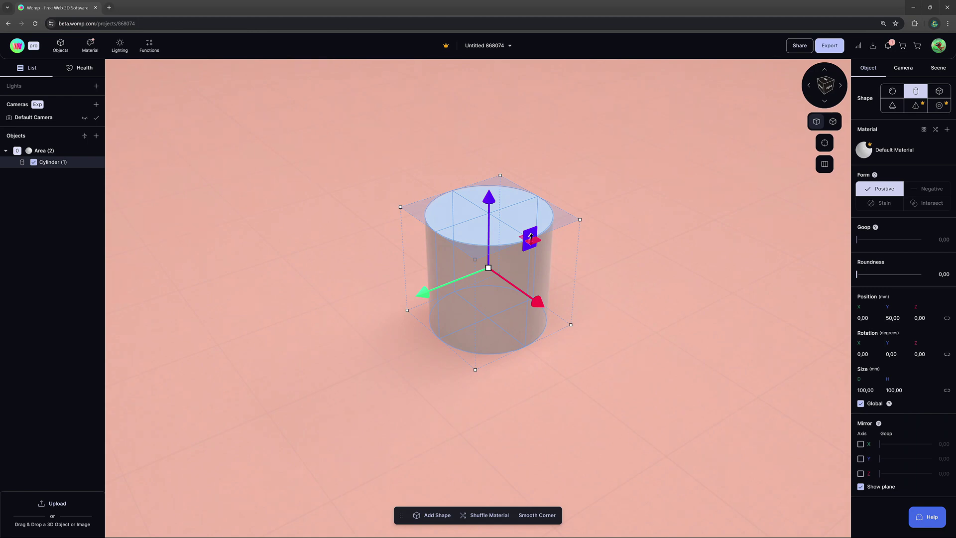
{"action": "left_click_drag", "start_coordinate": [530, 236], "coordinate": [527, 316]}
{"action": "left_click_drag", "start_coordinate": [486, 271], "coordinate": [486, 225]}
Give the disc a light-blue C1EEFF glassy material with Glass 37.5
{"action": "left_click", "coordinate": [889, 150]}
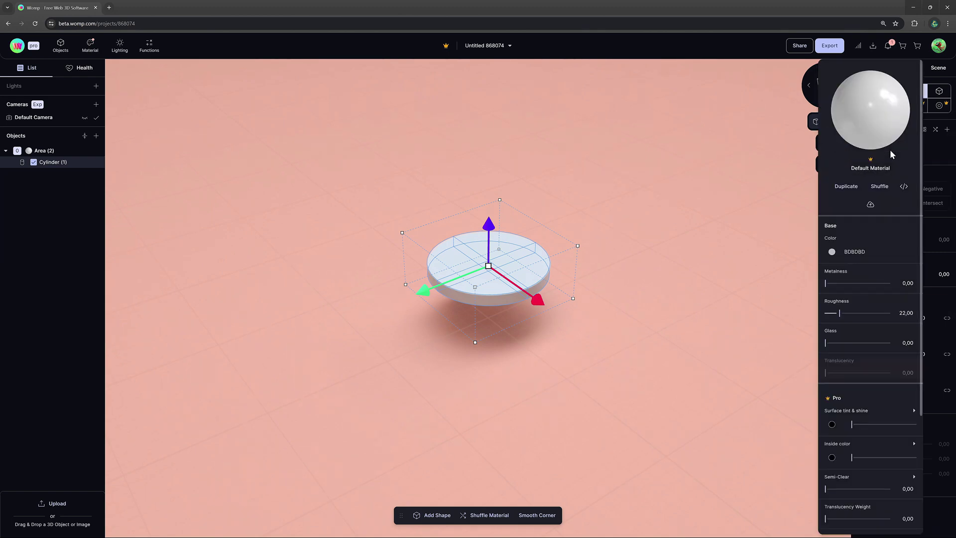
{"action": "left_click", "coordinate": [832, 251]}
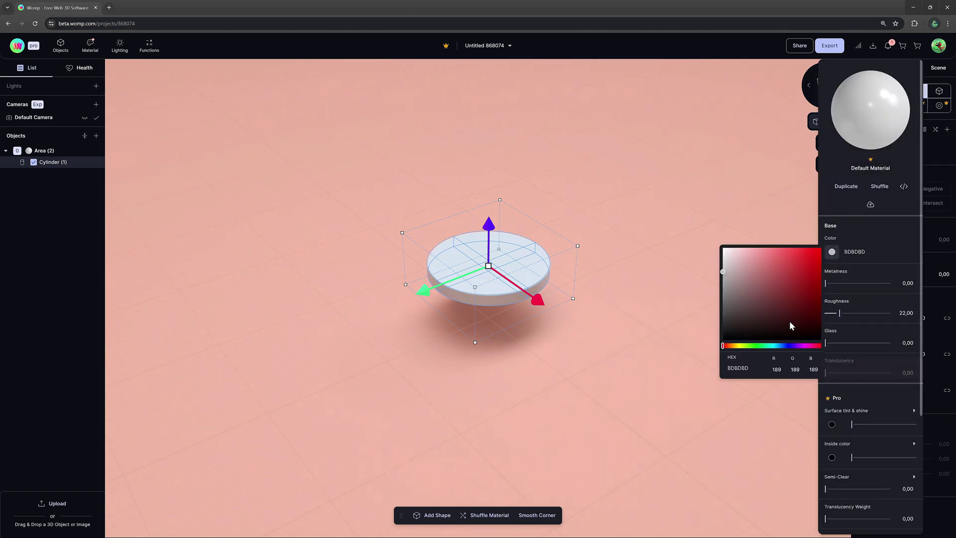
{"action": "left_click", "coordinate": [777, 346]}
{"action": "mouse_move", "coordinate": [752, 265]}
{"action": "left_mouse_down"}
{"action": "mouse_move", "coordinate": [779, 249]}
{"action": "mouse_move", "coordinate": [746, 248]}
{"action": "left_mouse_up"}
{"action": "left_click_drag", "start_coordinate": [826, 342], "coordinate": [850, 346]}
{"action": "left_click", "coordinate": [928, 297]}
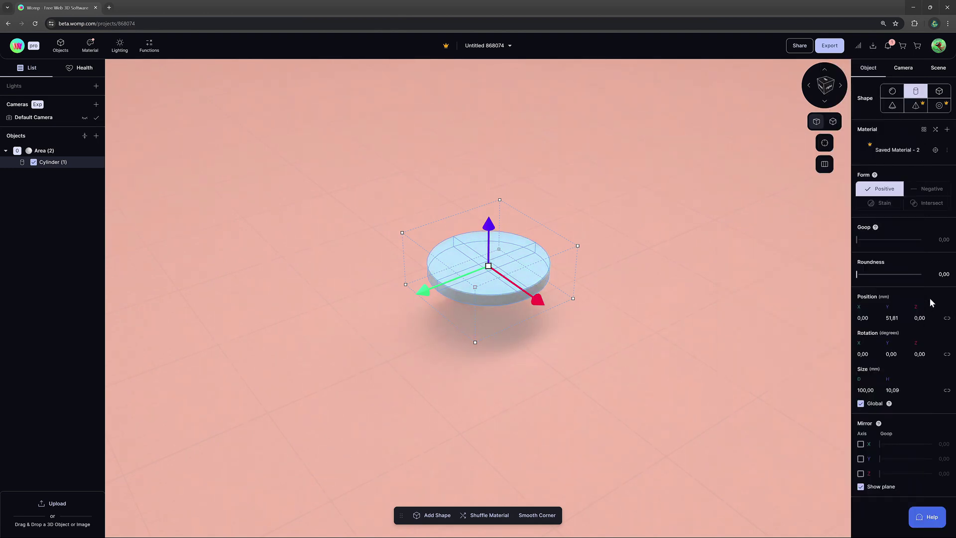
Round the disc to roundness 60, then duplicate it into a narrower, taller cylinder
{"action": "left_click_drag", "start_coordinate": [868, 277], "coordinate": [896, 279]}
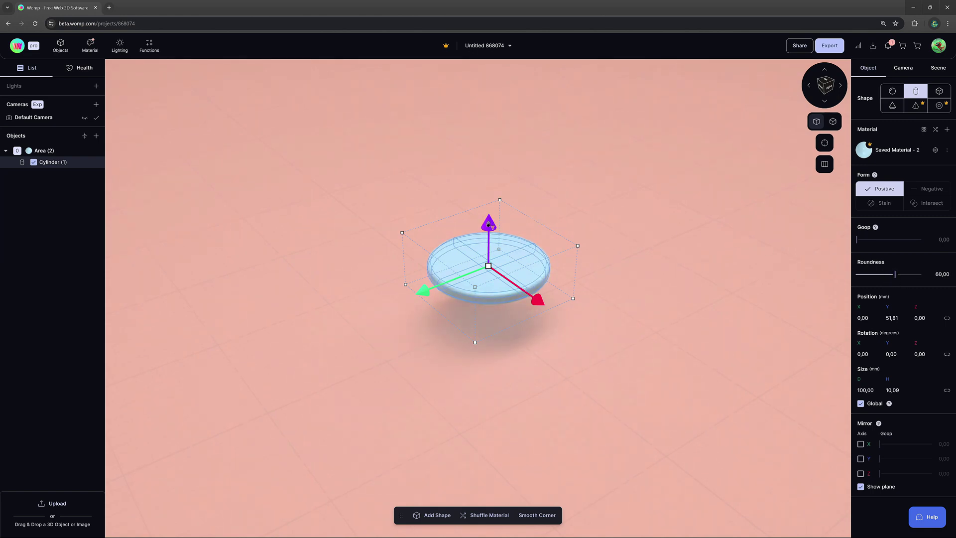
{"action": "key", "text": "ctrl+d"}
{"action": "left_click_drag", "start_coordinate": [488, 224], "coordinate": [488, 207]}
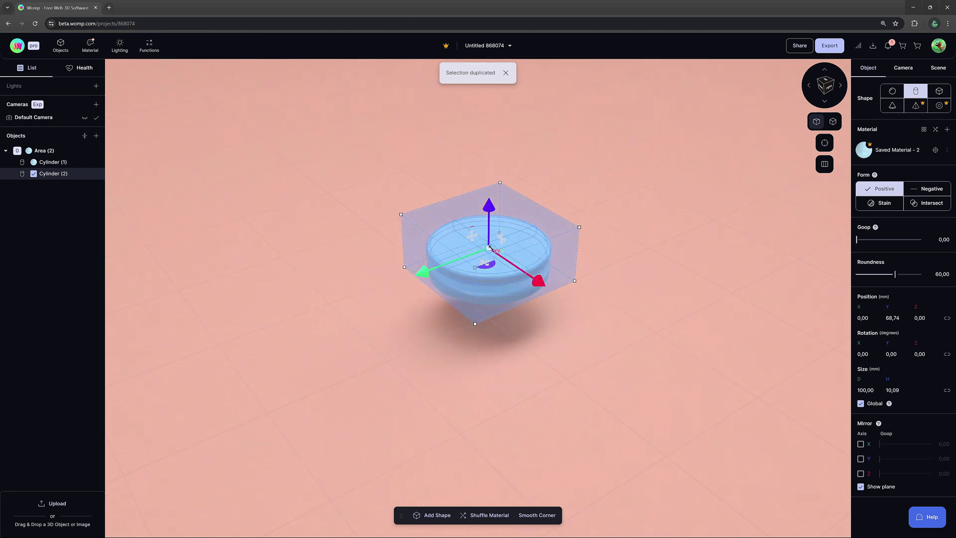
{"action": "mouse_move", "coordinate": [490, 248]}
{"action": "left_mouse_down"}
{"action": "mouse_move", "coordinate": [487, 260]}
{"action": "mouse_move", "coordinate": [489, 252]}
{"action": "left_mouse_up"}
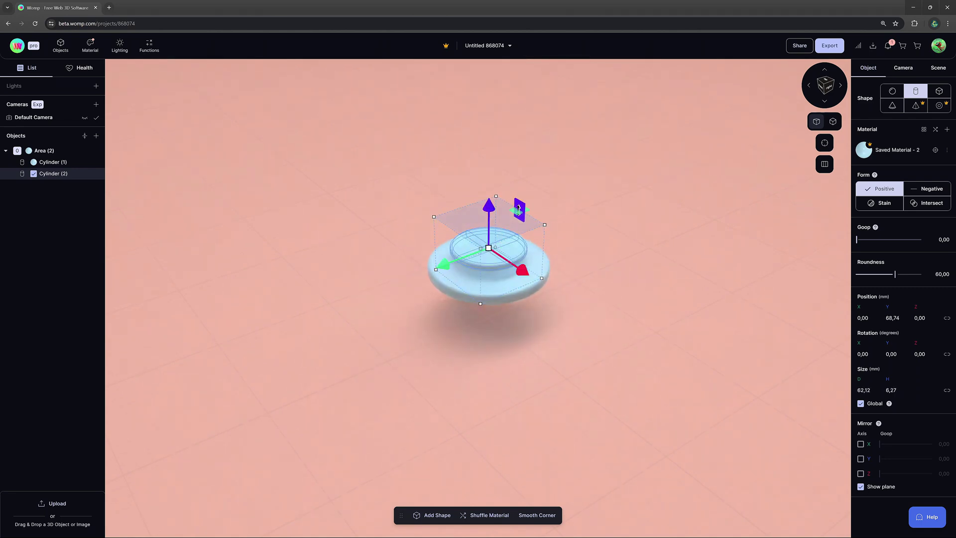
{"action": "mouse_move", "coordinate": [519, 208]}
{"action": "left_mouse_down"}
{"action": "mouse_move", "coordinate": [519, 157]}
{"action": "mouse_move", "coordinate": [518, 207]}
{"action": "mouse_move", "coordinate": [518, 172]}
{"action": "mouse_move", "coordinate": [518, 197]}
{"action": "left_mouse_up"}
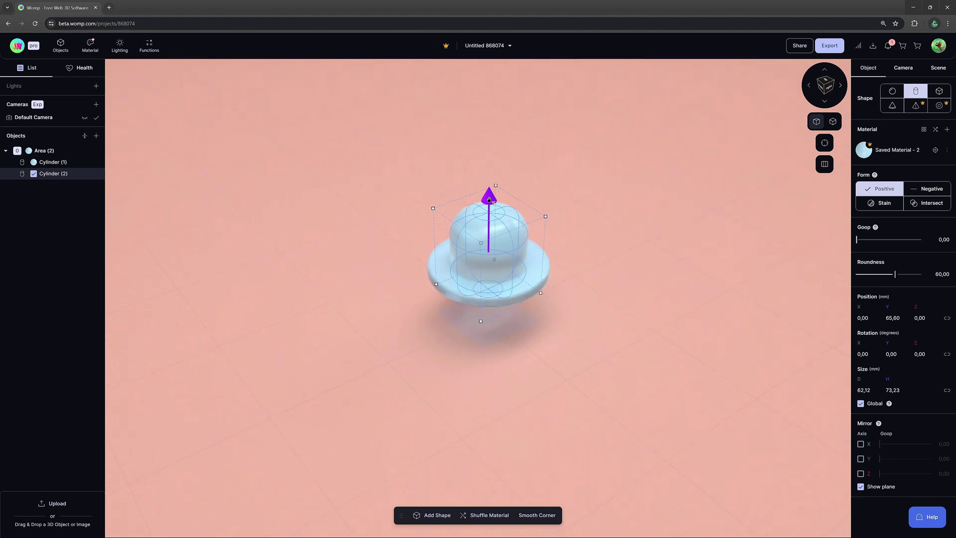
Set the tall copy to Negative and reorder it below Cylinder (1) to cut the hole
{"action": "left_click", "coordinate": [931, 194]}
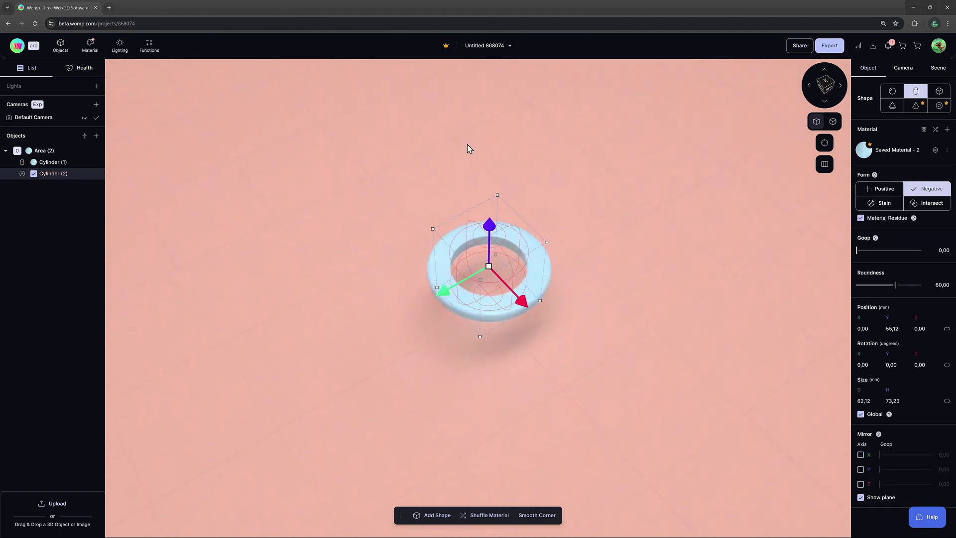
{"action": "left_click_drag", "start_coordinate": [59, 173], "coordinate": [58, 159]}
{"action": "left_click", "coordinate": [58, 177]}
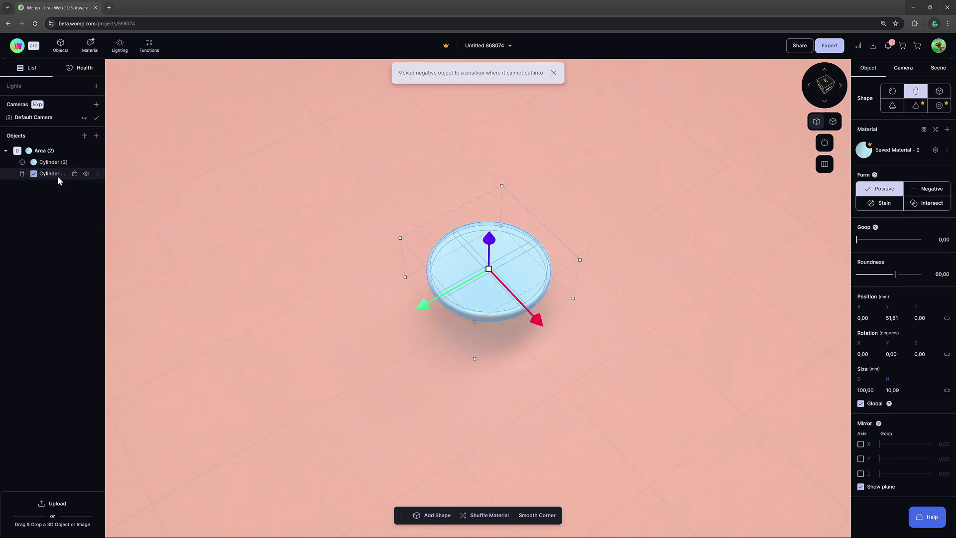
{"action": "left_click_drag", "start_coordinate": [55, 182], "coordinate": [54, 180]}
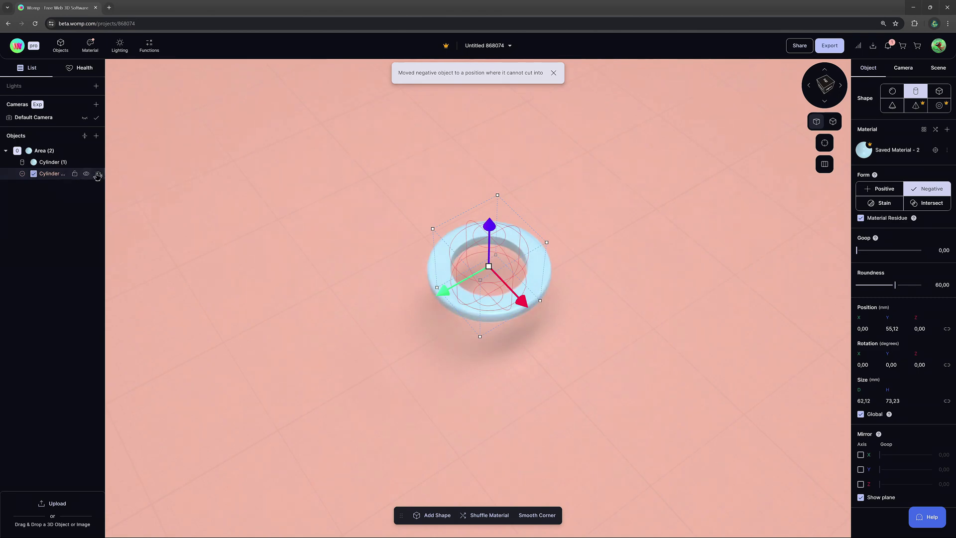
Duplicate the ring and slide the copy out beside it
{"action": "left_click", "coordinate": [663, 199]}
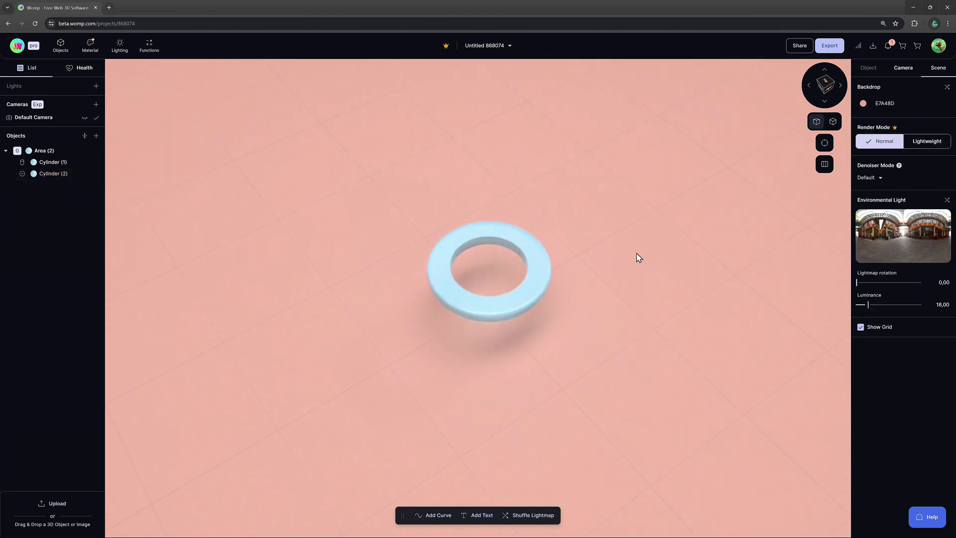
{"action": "left_click", "coordinate": [522, 304]}
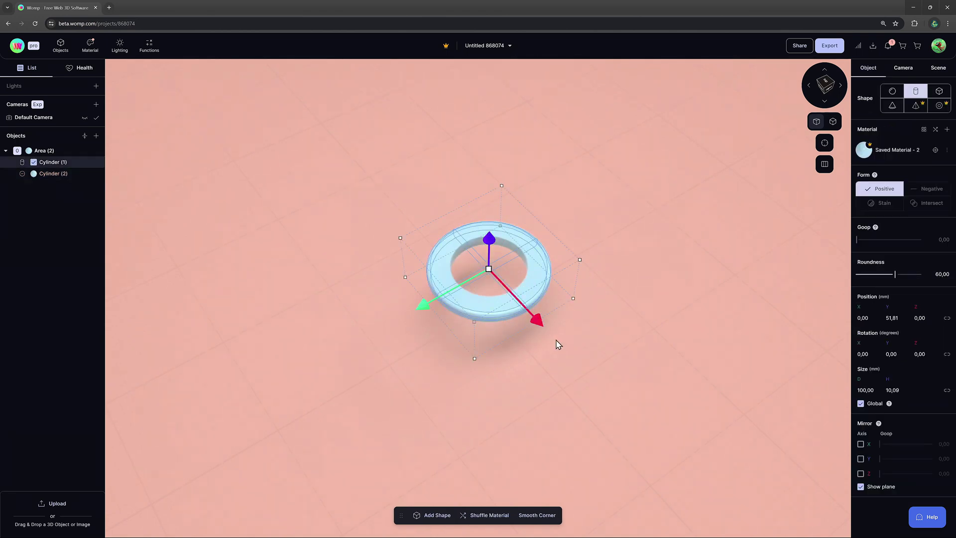
{"action": "key", "text": "ctrl+d"}
{"action": "left_click_drag", "start_coordinate": [538, 323], "coordinate": [639, 405]}
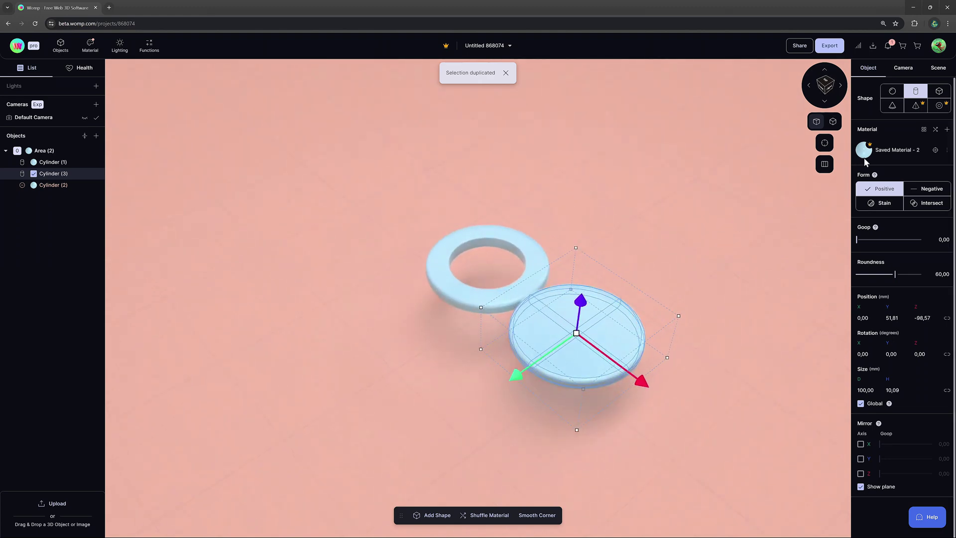
Turn the copy into a box bar rotated 90° on Y, shorten it against the ring, and duplicate it
{"action": "left_click", "coordinate": [939, 92]}
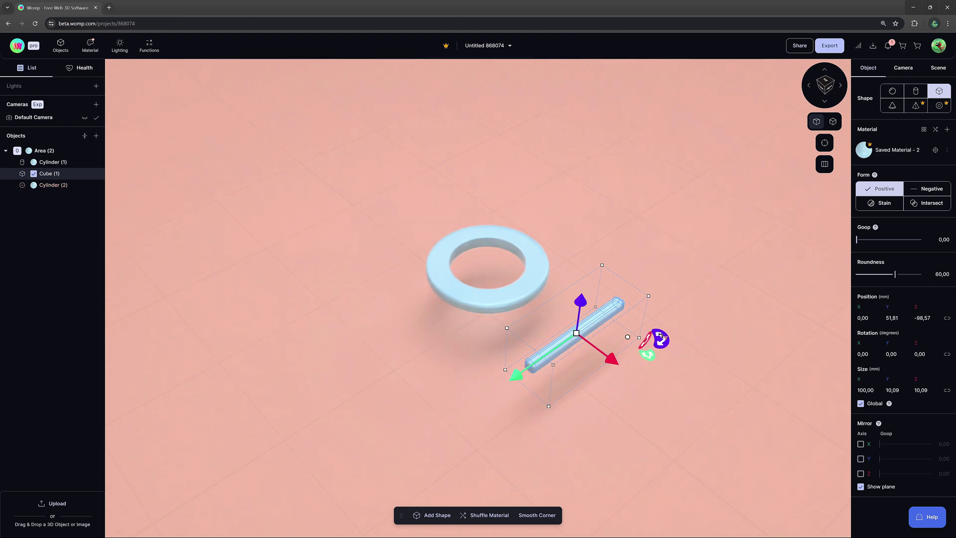
{"action": "left_click_drag", "start_coordinate": [662, 338], "coordinate": [673, 471]}
{"action": "left_click_drag", "start_coordinate": [643, 384], "coordinate": [574, 307]}
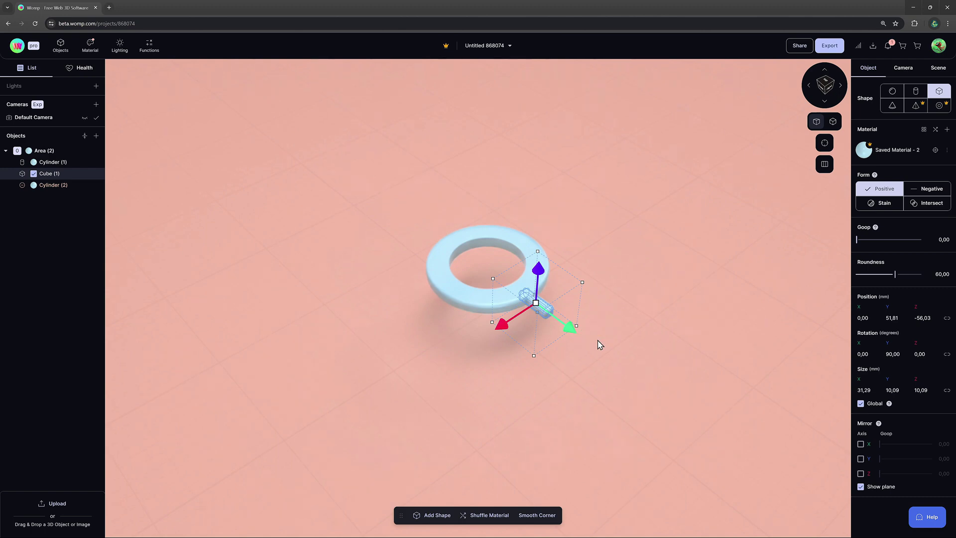
{"action": "key", "text": "ctrl+d"}
Move the grip copy outward and give it its own duplicated blue 357DFF material
{"action": "left_click_drag", "start_coordinate": [536, 302], "coordinate": [604, 357]}
{"action": "left_click", "coordinate": [894, 152]}
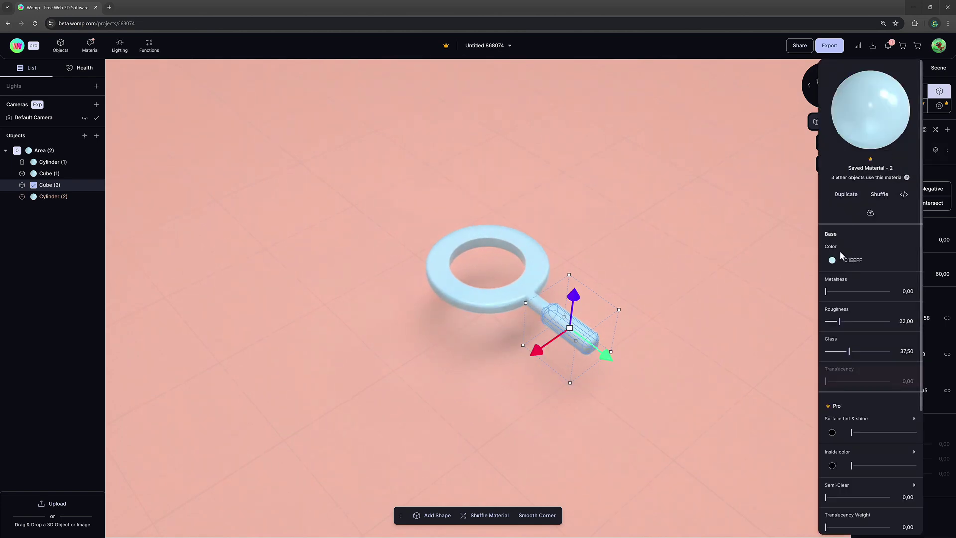
{"action": "left_click", "coordinate": [851, 195]}
{"action": "left_click", "coordinate": [831, 251]}
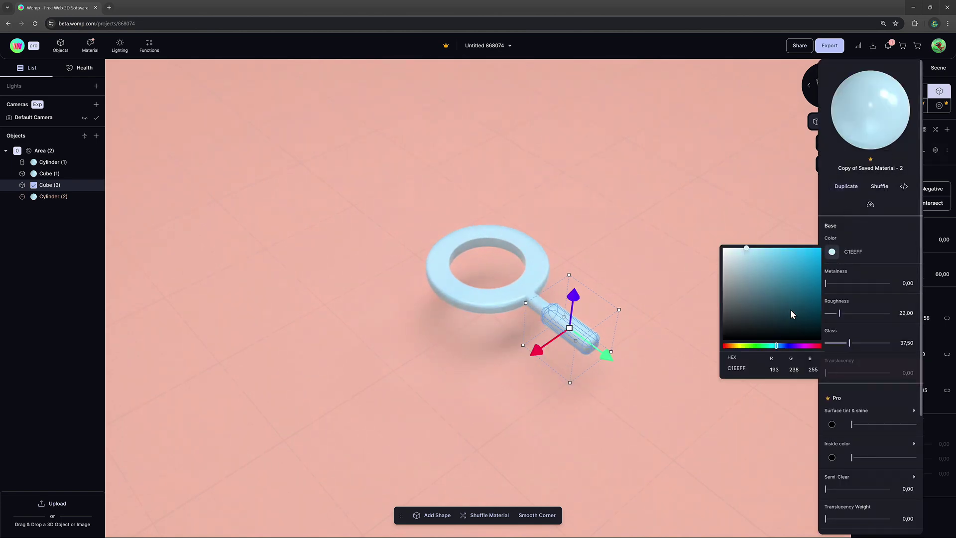
{"action": "left_click", "coordinate": [781, 346]}
{"action": "left_click_drag", "start_coordinate": [776, 289], "coordinate": [801, 247]}
{"action": "left_click", "coordinate": [918, 273]}
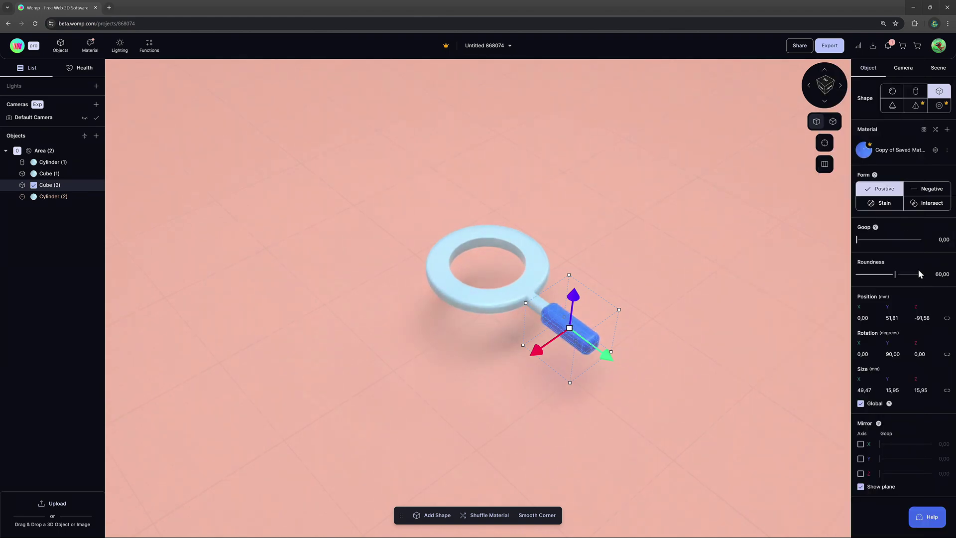
Lower the grip's roundness to 40 and view the magnifier from above
{"action": "left_click_drag", "start_coordinate": [895, 273], "coordinate": [885, 276]}
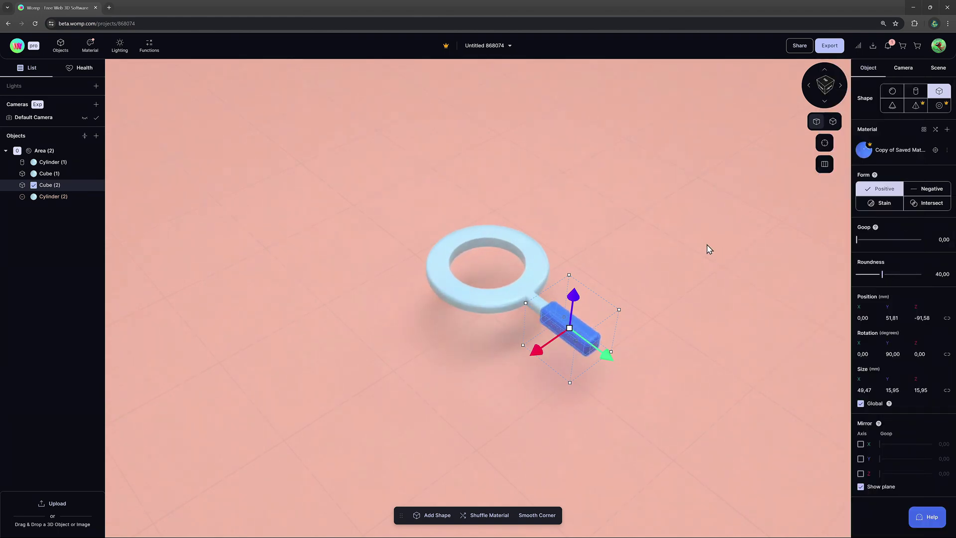
{"action": "left_click", "coordinate": [683, 241]}
{"action": "left_click_drag", "start_coordinate": [645, 277], "coordinate": [644, 324]}
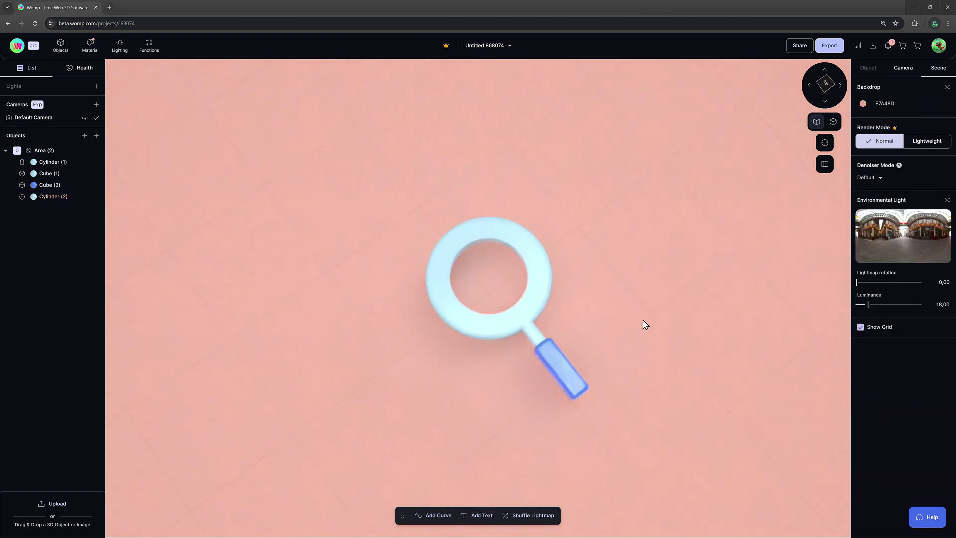
Add a cube and flatten it into a 234.04 × 32.29 × 234.04 mm base plate
{"action": "left_click", "coordinate": [52, 146]}
{"action": "left_click", "coordinate": [61, 45]}
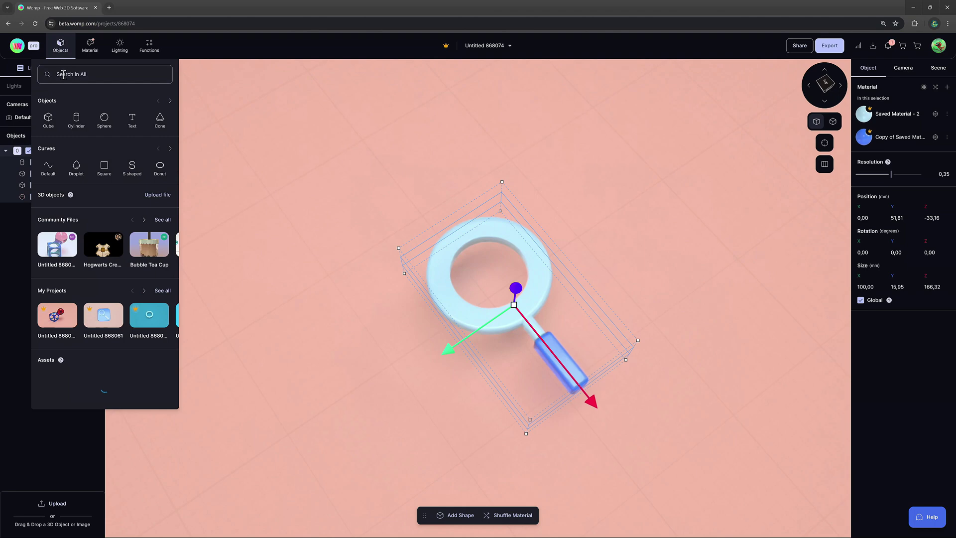
{"action": "left_click", "coordinate": [48, 119]}
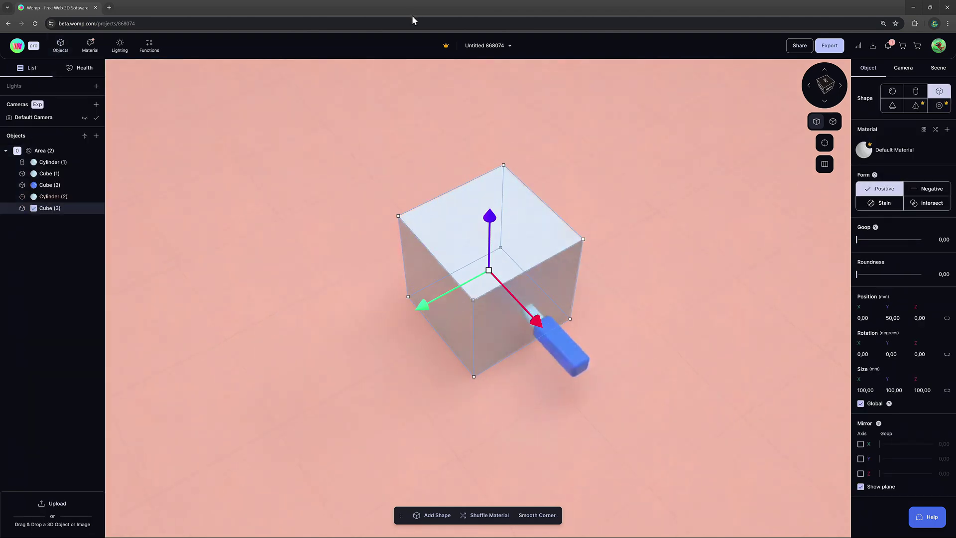
{"action": "left_click_drag", "start_coordinate": [526, 239], "coordinate": [496, 245]}
Give the plate a translucent deep-blue 1250B5 material with Glass about 53
{"action": "left_click", "coordinate": [896, 150]}
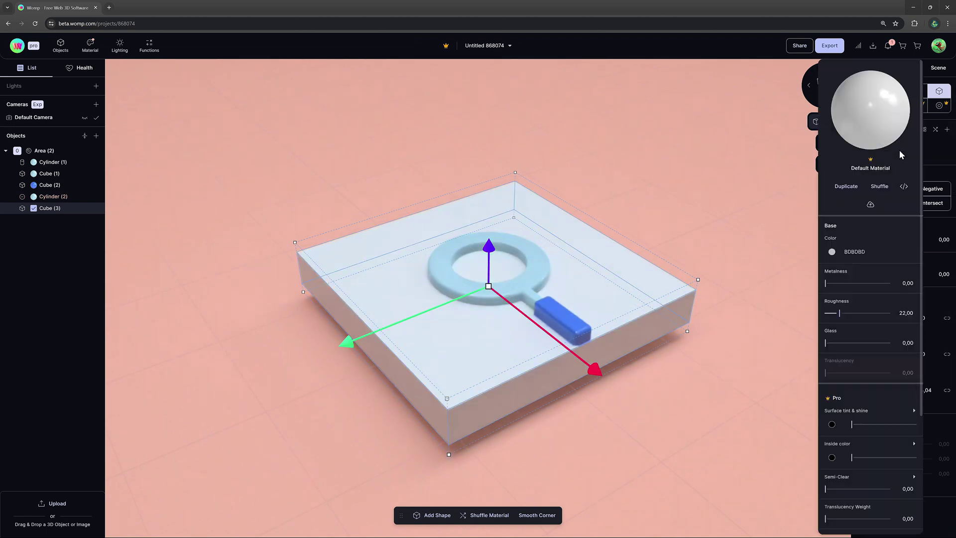
{"action": "left_click", "coordinate": [831, 251]}
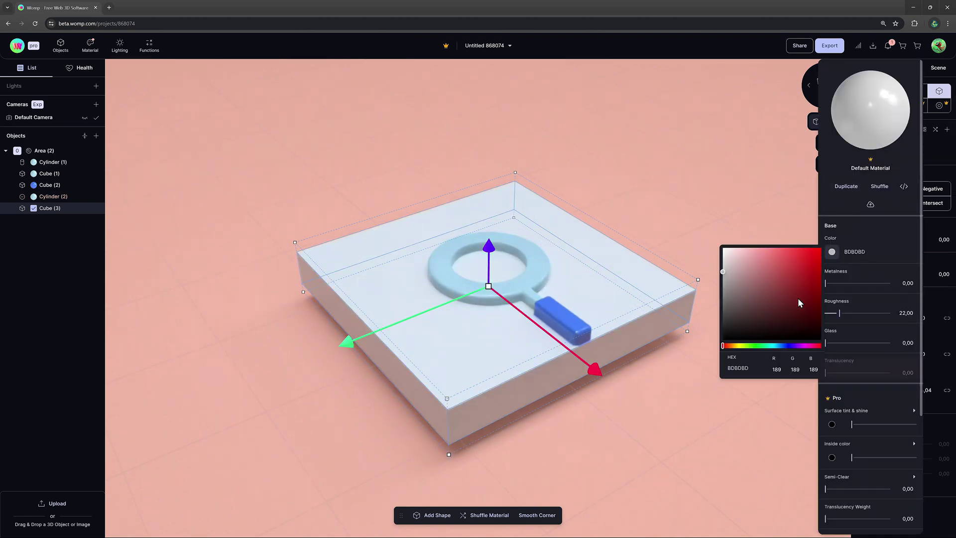
{"action": "left_click", "coordinate": [781, 345]}
{"action": "left_click", "coordinate": [812, 249]}
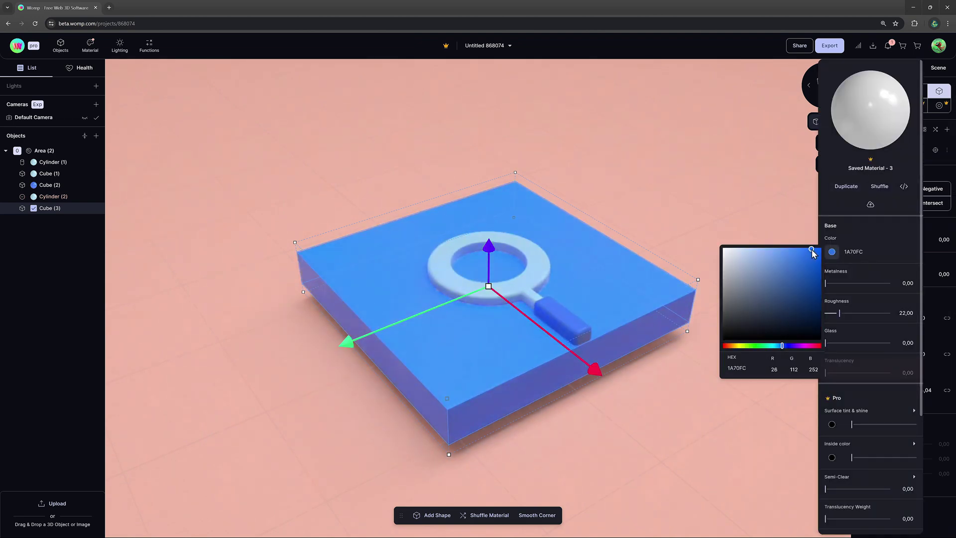
{"action": "left_click_drag", "start_coordinate": [812, 249], "coordinate": [803, 248]}
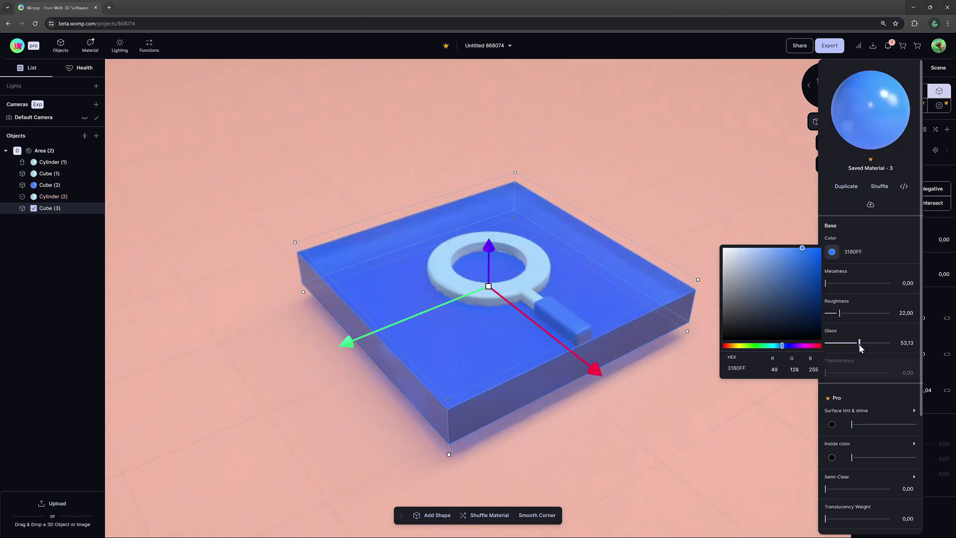
{"action": "left_click_drag", "start_coordinate": [802, 267], "coordinate": [809, 272]}
{"action": "left_click", "coordinate": [934, 260]}
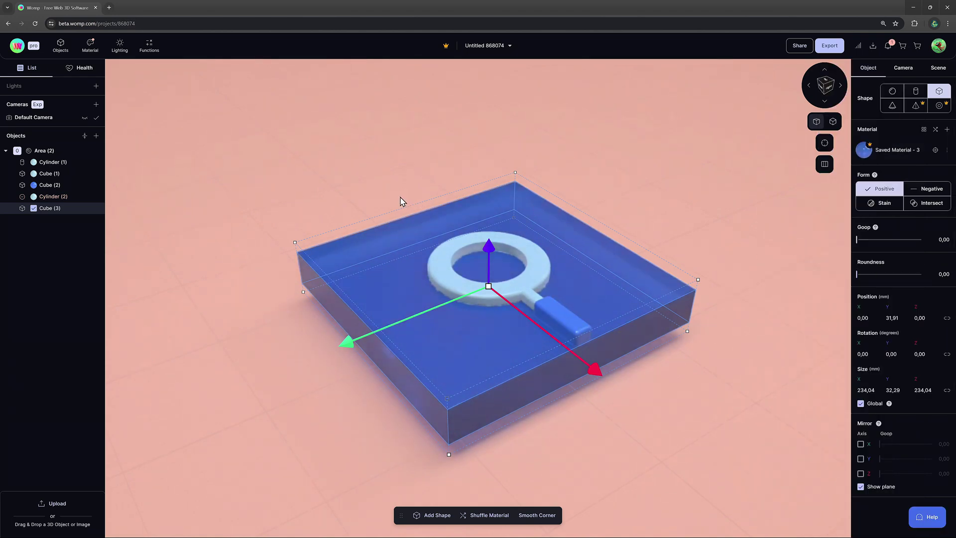
Paste a plate copy, set roundness 100, make it taller, and set it to Intersect over the plate
{"action": "key", "text": "ctrl+v"}
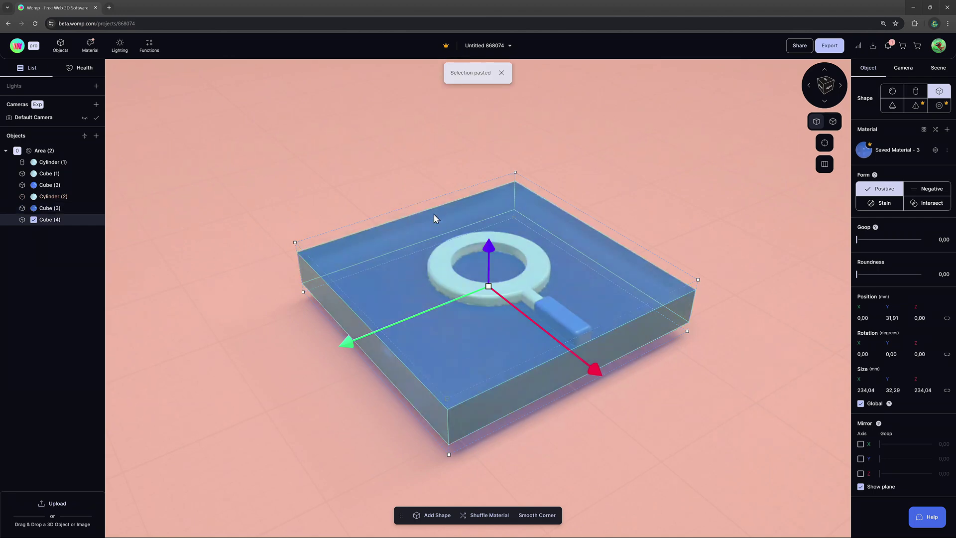
{"action": "left_click_drag", "start_coordinate": [489, 245], "coordinate": [489, 198]}
{"action": "left_click_drag", "start_coordinate": [858, 274], "coordinate": [931, 280]}
{"action": "left_click_drag", "start_coordinate": [591, 275], "coordinate": [493, 226]}
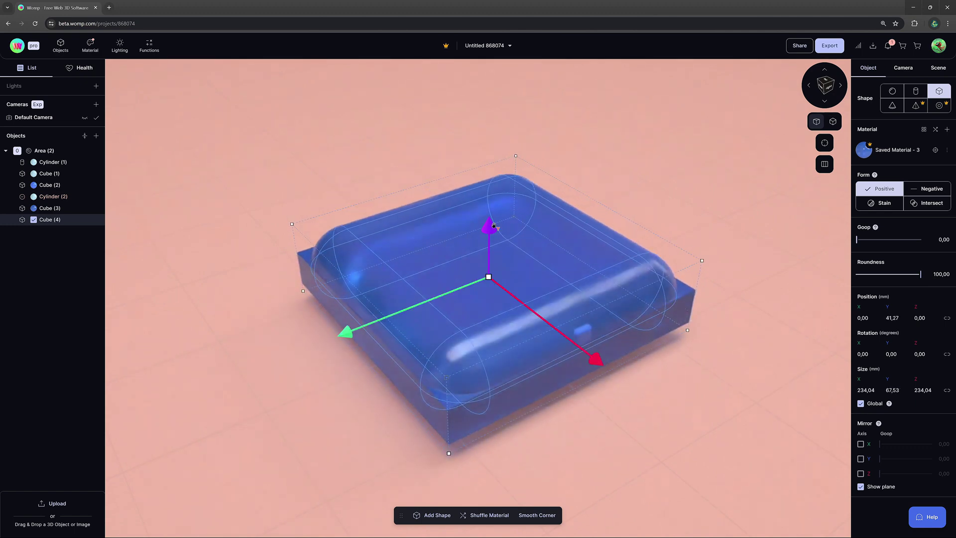
{"action": "left_click", "coordinate": [927, 204]}
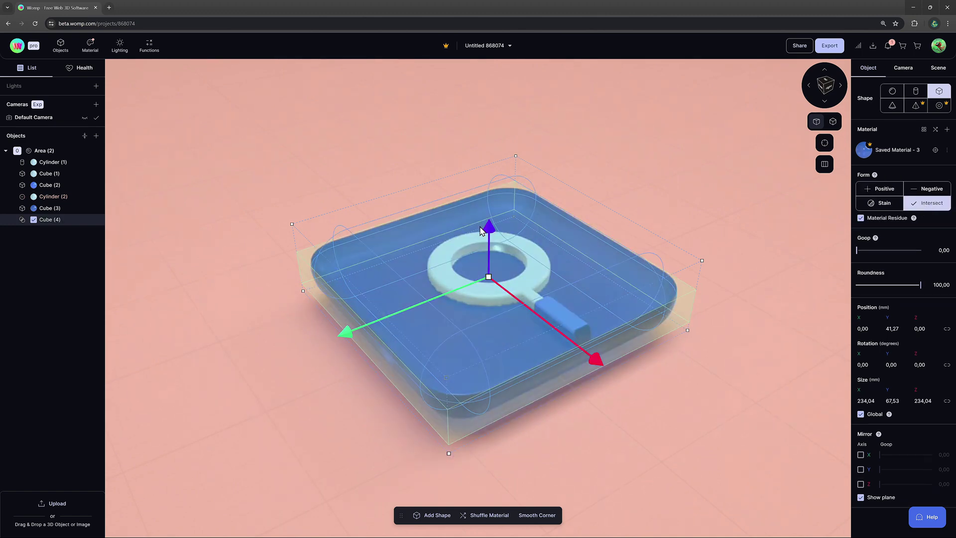
{"action": "mouse_move", "coordinate": [488, 226]}
{"action": "left_mouse_down"}
{"action": "mouse_move", "coordinate": [491, 254]}
{"action": "mouse_move", "coordinate": [497, 239]}
{"action": "left_mouse_up"}
Select Cube (3) and Cube (4) and merge them into Union (1)
{"action": "left_click", "coordinate": [699, 166]}
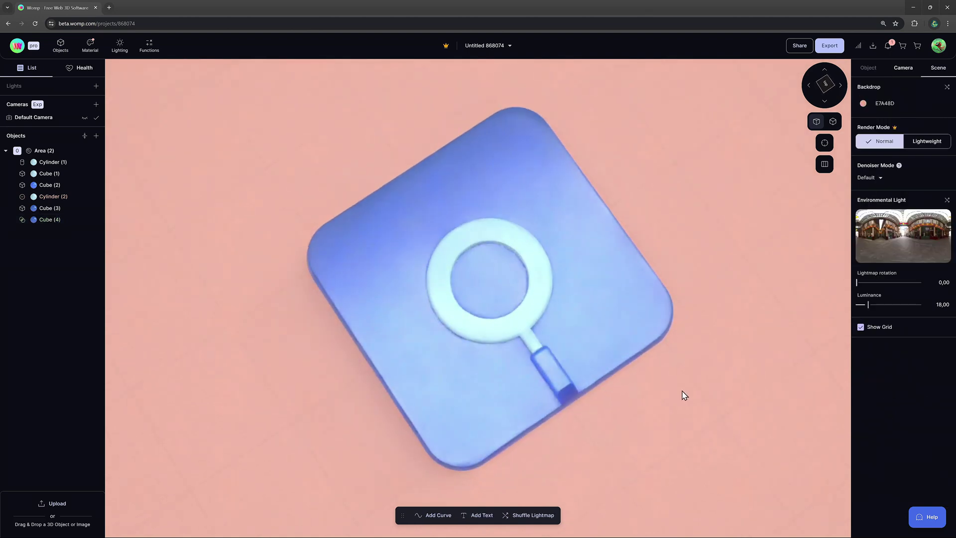
{"action": "left_click_drag", "start_coordinate": [683, 392], "coordinate": [700, 217]}
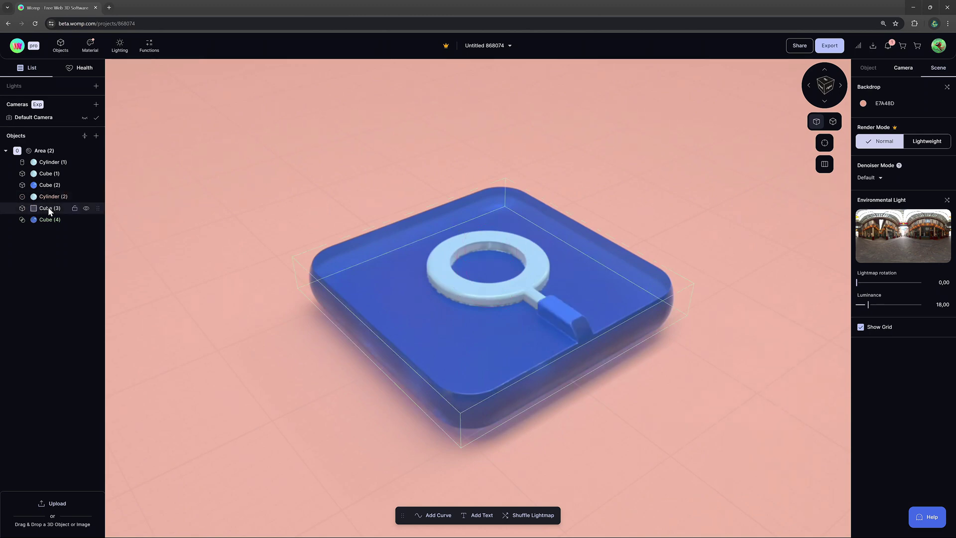
{"action": "left_click", "coordinate": [48, 208]}
{"action": "left_click", "coordinate": [50, 219], "text": "shift"}
{"action": "right_click", "coordinate": [50, 219]}
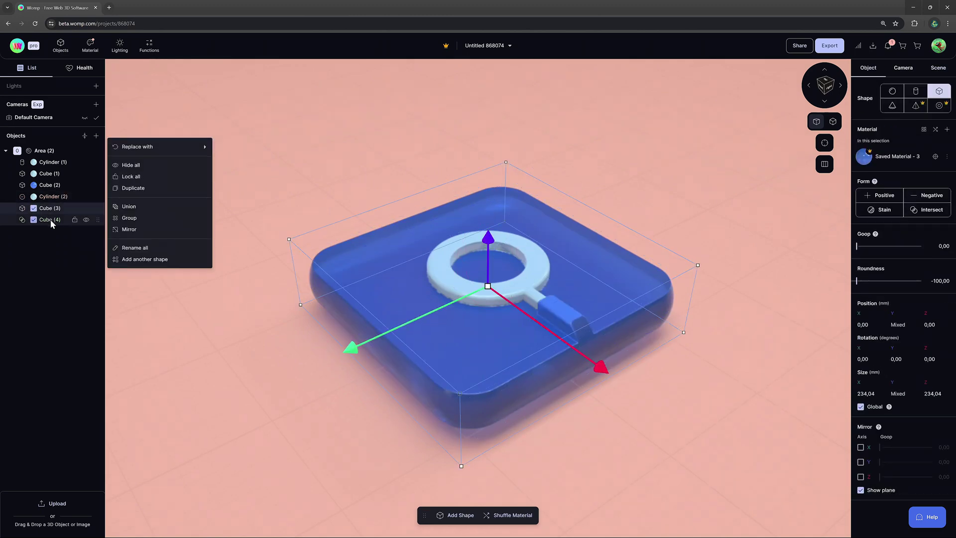
{"action": "left_click", "coordinate": [142, 212]}
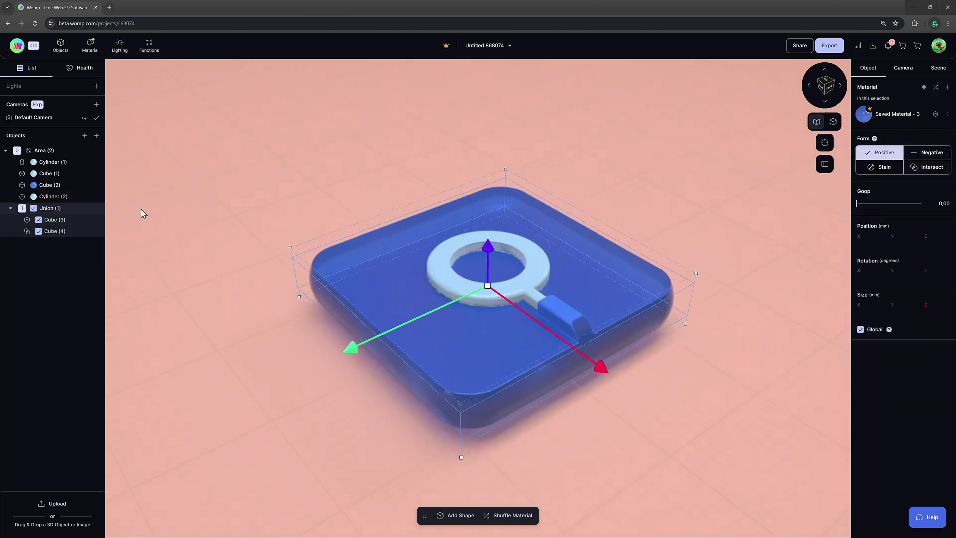
{"action": "left_click_drag", "start_coordinate": [679, 177], "coordinate": [576, 312]}
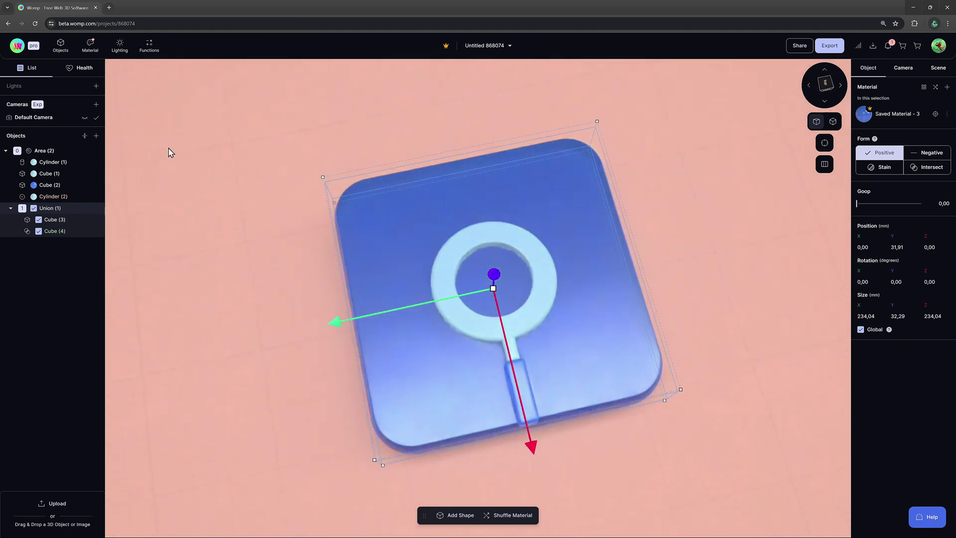
Union the magnifier parts, Cylinder (1) through Cylinder (2), into Union (2)
{"action": "left_click", "coordinate": [52, 163]}
{"action": "left_click", "coordinate": [55, 195], "text": "shift"}
{"action": "right_click", "coordinate": [55, 195]}
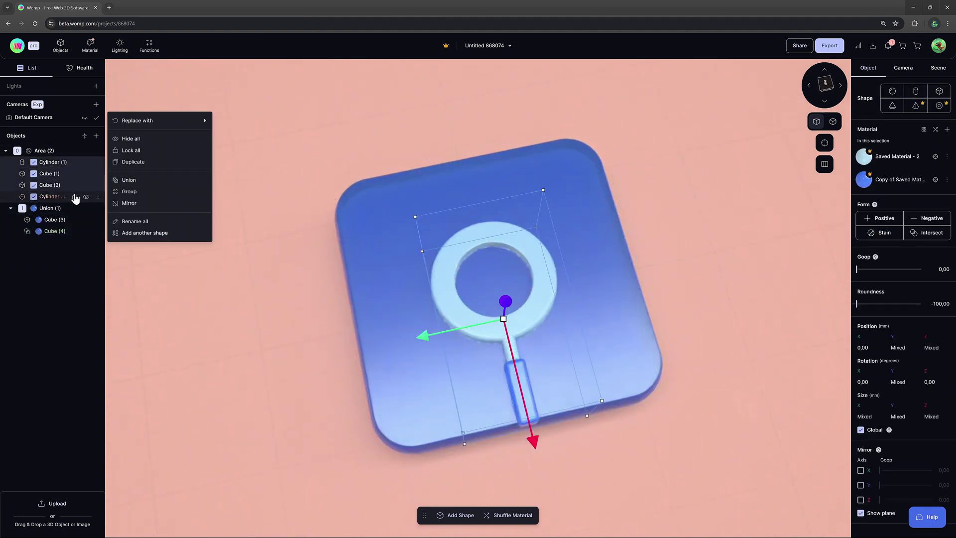
{"action": "left_click", "coordinate": [129, 180]}
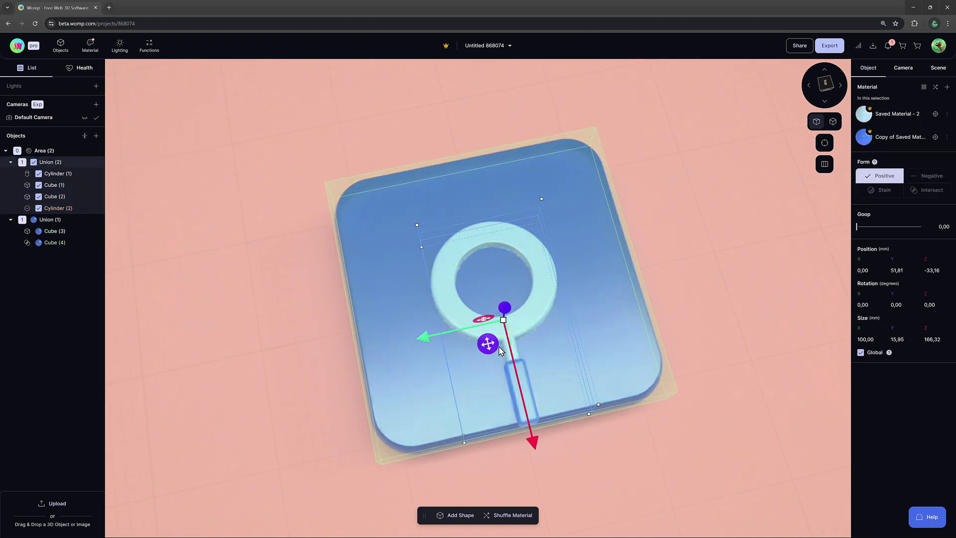
Rotate the magnifier −45° diagonally on the tile and list Union (2) below Union (1)
{"action": "left_click_drag", "start_coordinate": [534, 445], "coordinate": [520, 409]}
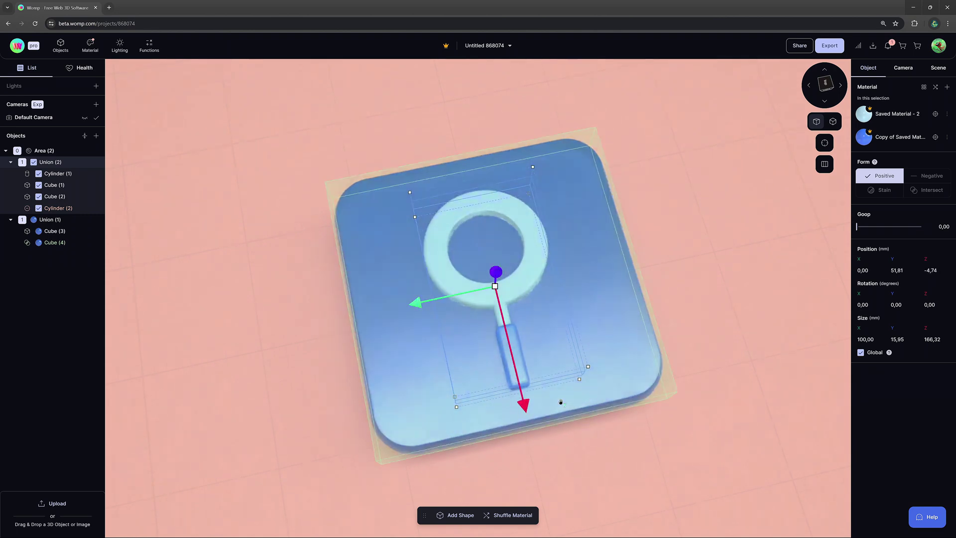
{"action": "left_click_drag", "start_coordinate": [597, 384], "coordinate": [680, 335]}
{"action": "left_click_drag", "start_coordinate": [477, 286], "coordinate": [473, 282]}
{"action": "left_click_drag", "start_coordinate": [739, 227], "coordinate": [722, 231]}
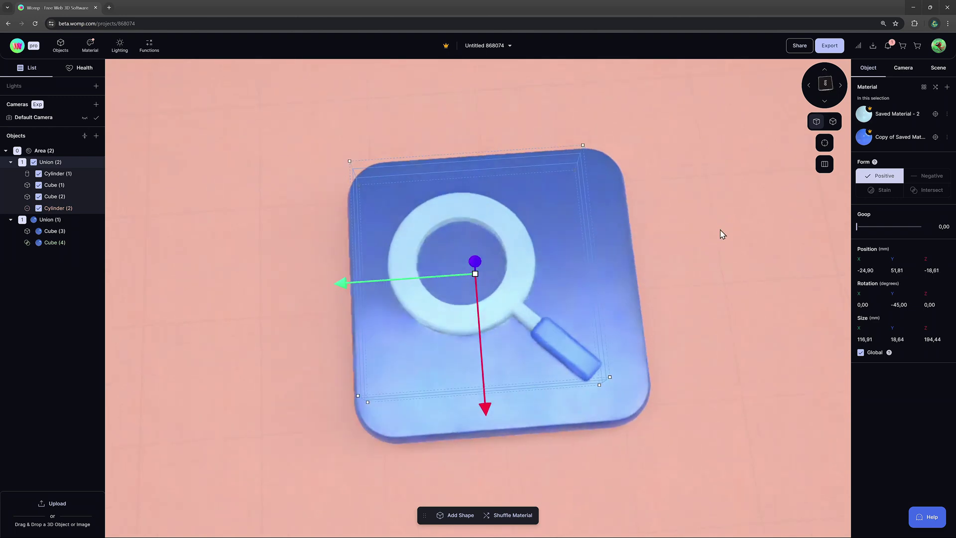
{"action": "left_click_drag", "start_coordinate": [54, 166], "coordinate": [56, 199]}
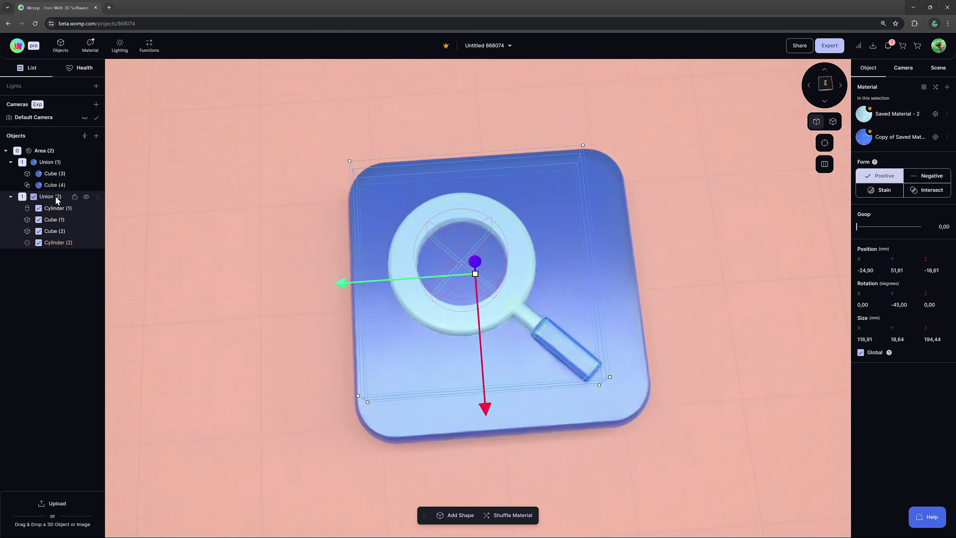
Lower the magnifier union to Y 48.07 mm, keeping its Form set to Positive
{"action": "left_click", "coordinate": [929, 179]}
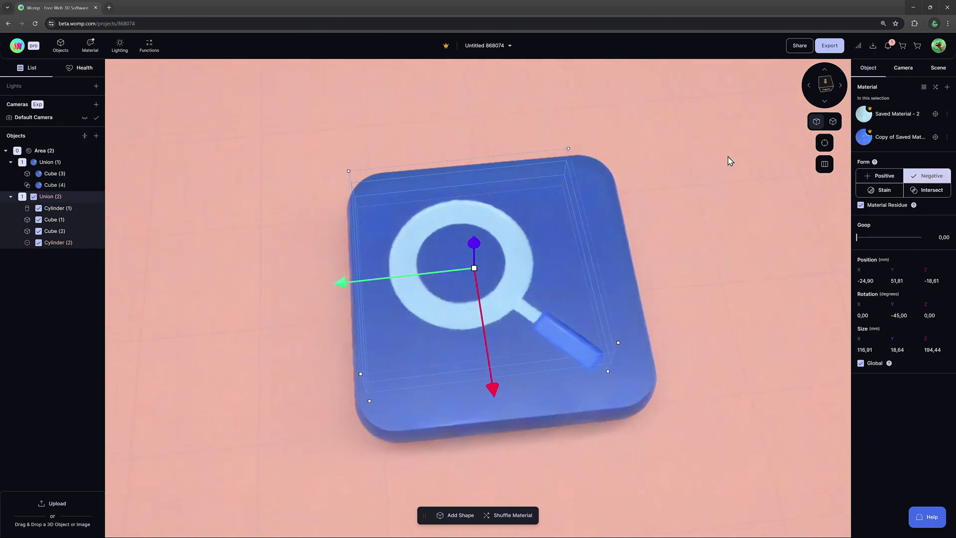
{"action": "left_click_drag", "start_coordinate": [730, 154], "coordinate": [619, 198]}
{"action": "left_click_drag", "start_coordinate": [471, 230], "coordinate": [471, 234]}
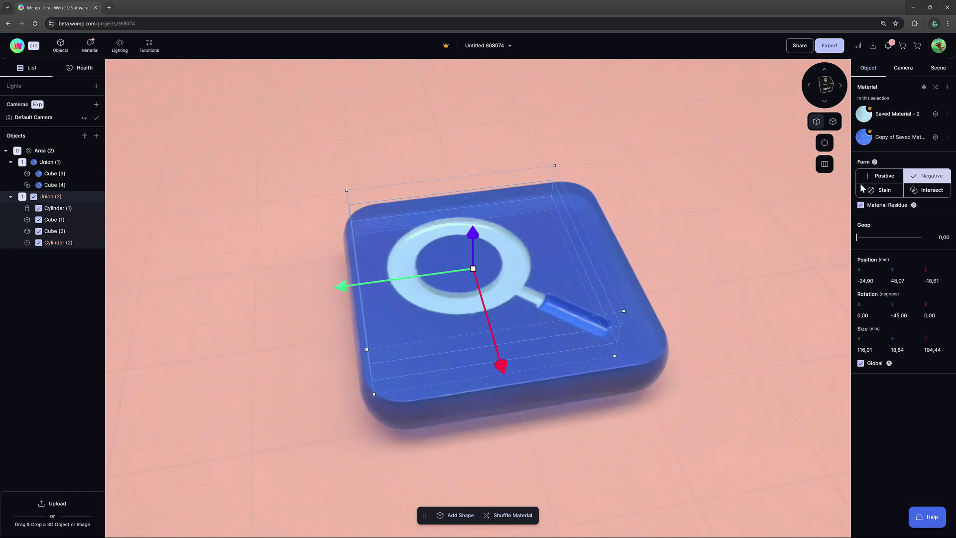
{"action": "left_click", "coordinate": [873, 178]}
{"action": "left_click_drag", "start_coordinate": [861, 230], "coordinate": [856, 234]}
{"action": "left_click_drag", "start_coordinate": [680, 242], "coordinate": [666, 325]}
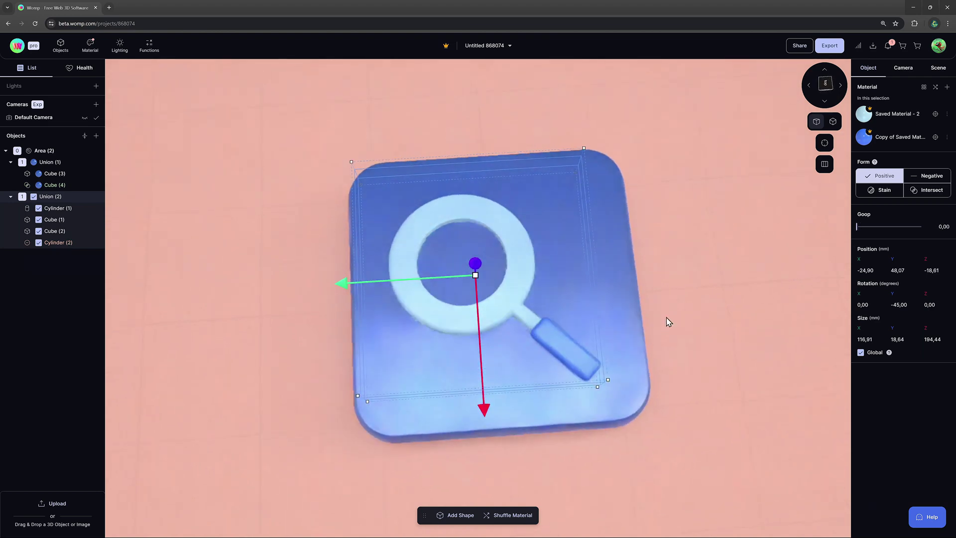
{"action": "scroll", "coordinate": [715, 310], "scroll_direction": "up", "scroll_amount": 5}
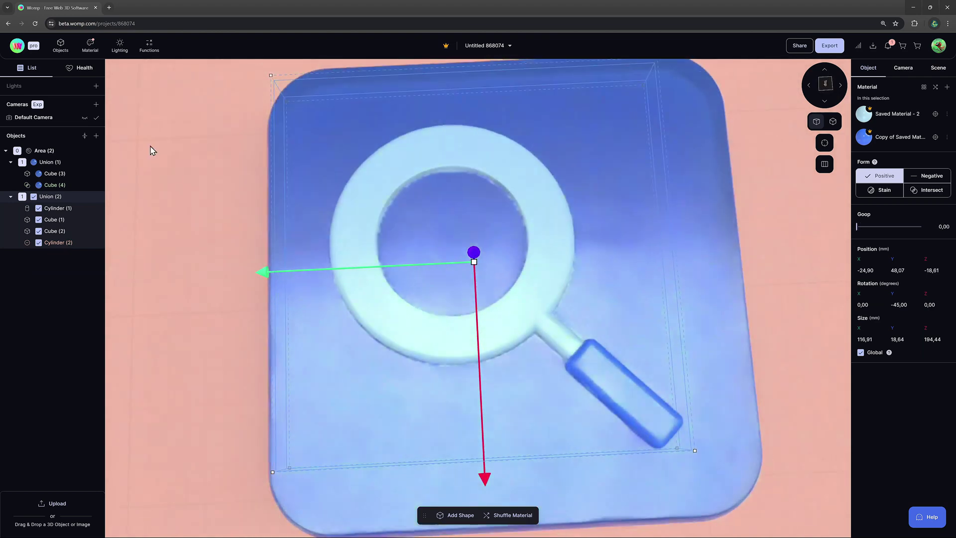
Convert the magnifier's Union (2) into Area (1) and preview it from an oblique angle
{"action": "left_click_drag", "start_coordinate": [50, 197], "coordinate": [47, 288]}
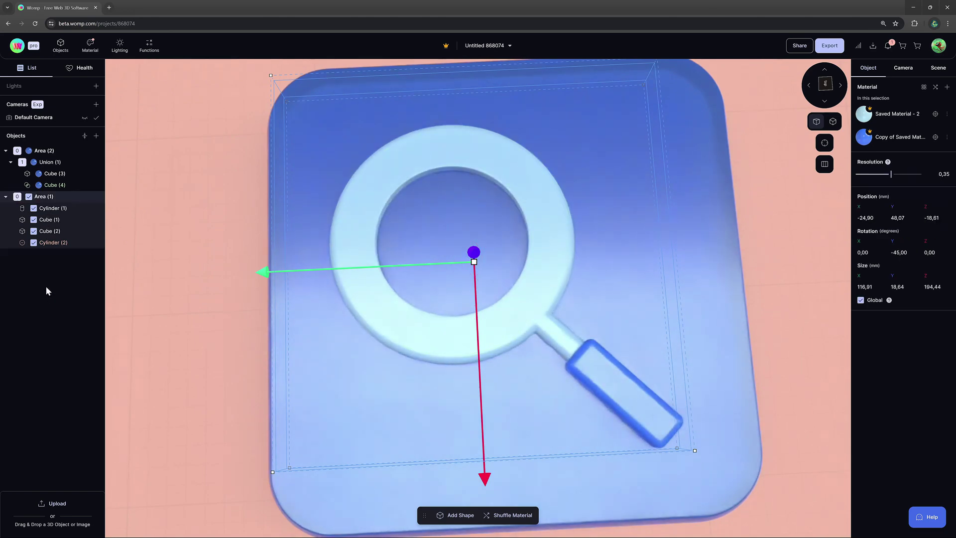
{"action": "left_click", "coordinate": [214, 262]}
{"action": "left_click_drag", "start_coordinate": [201, 254], "coordinate": [256, 136]}
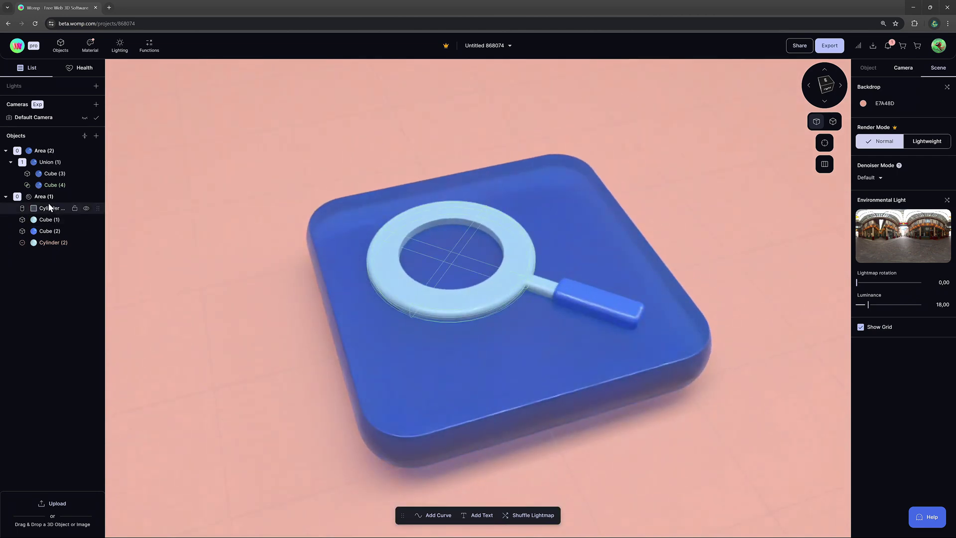
Check the magnifier area, then view the tile nearly top-down and squared up
{"action": "left_click", "coordinate": [47, 198]}
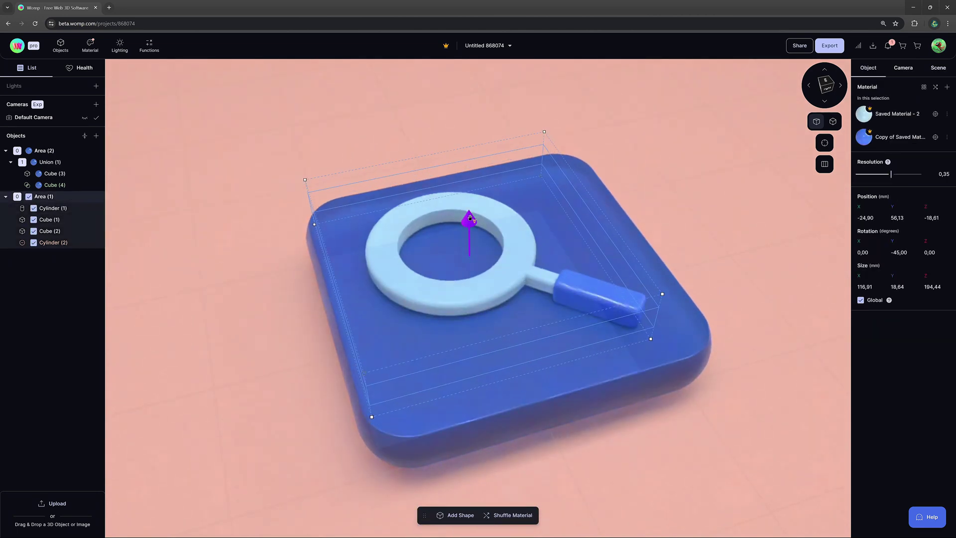
{"action": "left_click", "coordinate": [285, 163]}
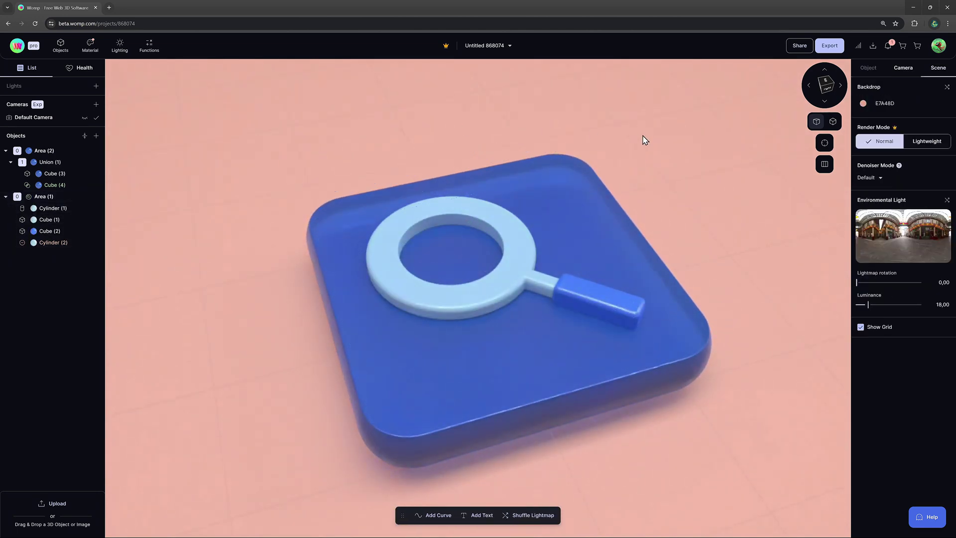
{"action": "left_click_drag", "start_coordinate": [640, 145], "coordinate": [593, 312]}
{"action": "scroll", "coordinate": [681, 253], "scroll_direction": "down", "scroll_amount": 3}
{"action": "left_click_drag", "start_coordinate": [680, 253], "coordinate": [625, 269]}
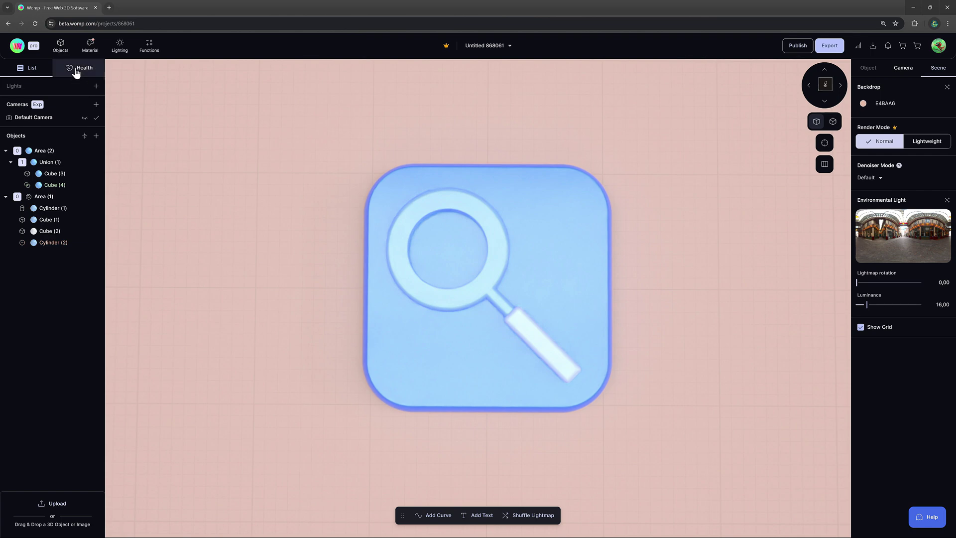
In the Health panel, raise Area (1) resolution to 0,40, leaving Area (2) at 0,35
{"action": "left_click", "coordinate": [75, 71]}
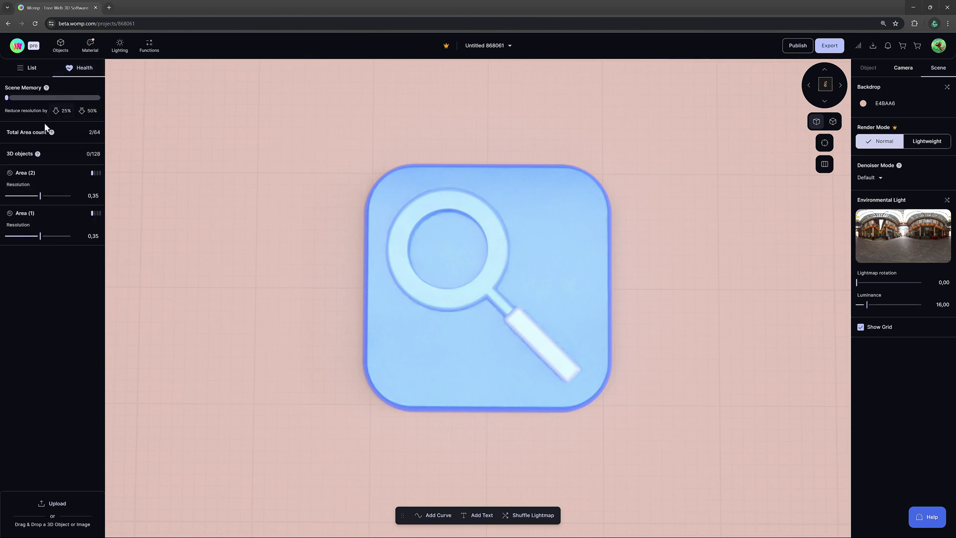
{"action": "mouse_move", "coordinate": [36, 181]}
{"action": "mouse_move", "coordinate": [40, 196]}
{"action": "left_mouse_down"}
{"action": "mouse_move", "coordinate": [6, 197]}
{"action": "mouse_move", "coordinate": [40, 196]}
{"action": "left_mouse_up"}
{"action": "mouse_move", "coordinate": [30, 236]}
{"action": "left_mouse_down"}
{"action": "mouse_move", "coordinate": [5, 237]}
{"action": "mouse_move", "coordinate": [77, 239]}
{"action": "mouse_move", "coordinate": [45, 241]}
{"action": "left_mouse_up"}
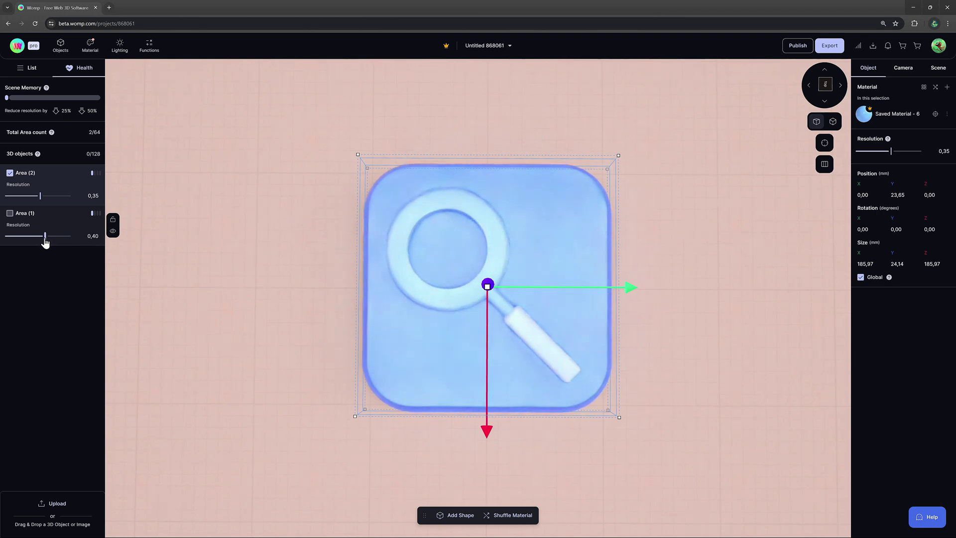
{"action": "left_click", "coordinate": [27, 68]}
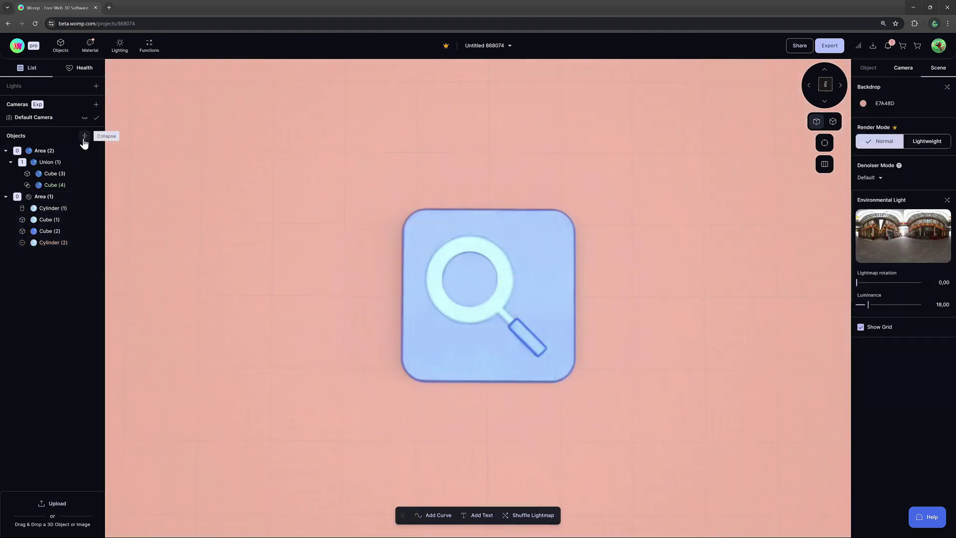
Group Area (2) with Area (1) and name the new group 'search icon'
{"action": "left_click", "coordinate": [85, 136]}
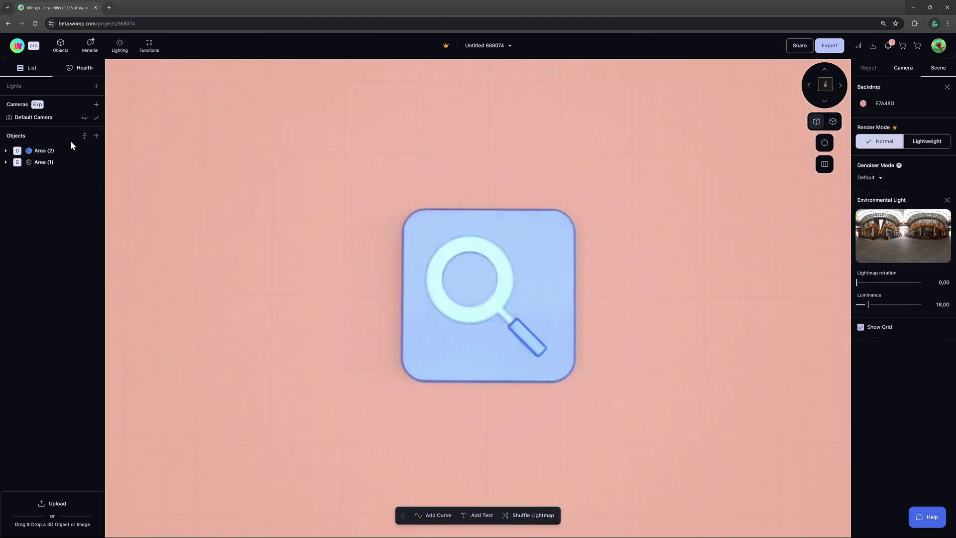
{"action": "left_click", "coordinate": [53, 152]}
{"action": "left_click", "coordinate": [48, 161], "text": "shift"}
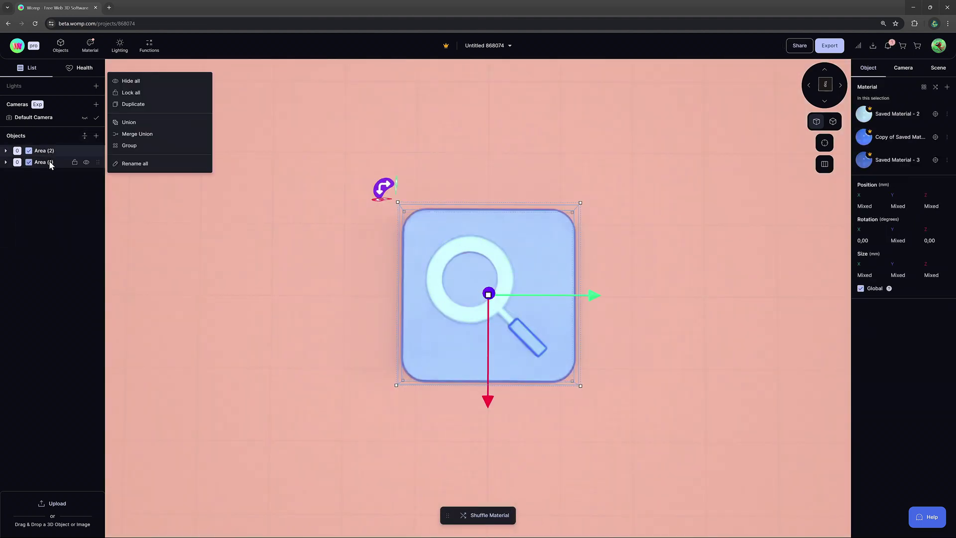
{"action": "left_click", "coordinate": [136, 152]}
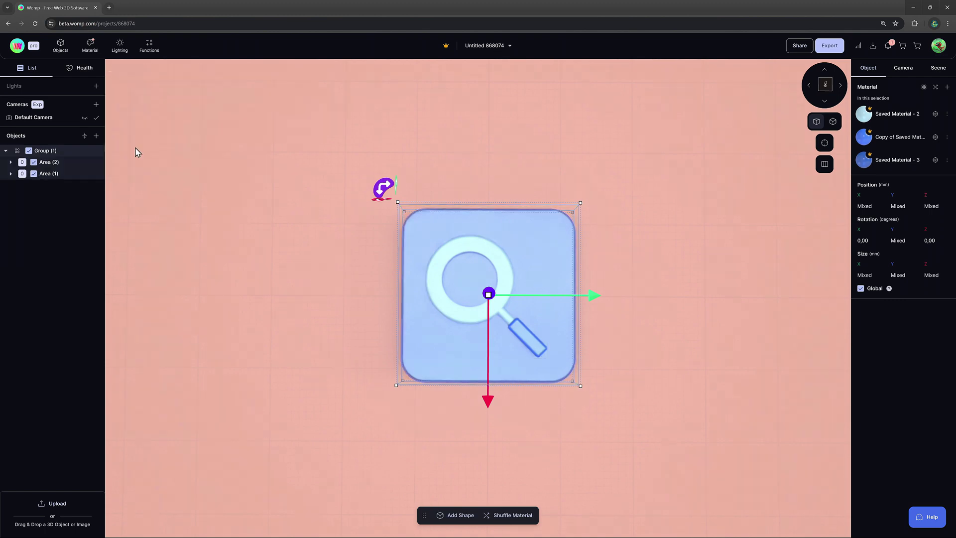
{"action": "double_click", "coordinate": [55, 152]}
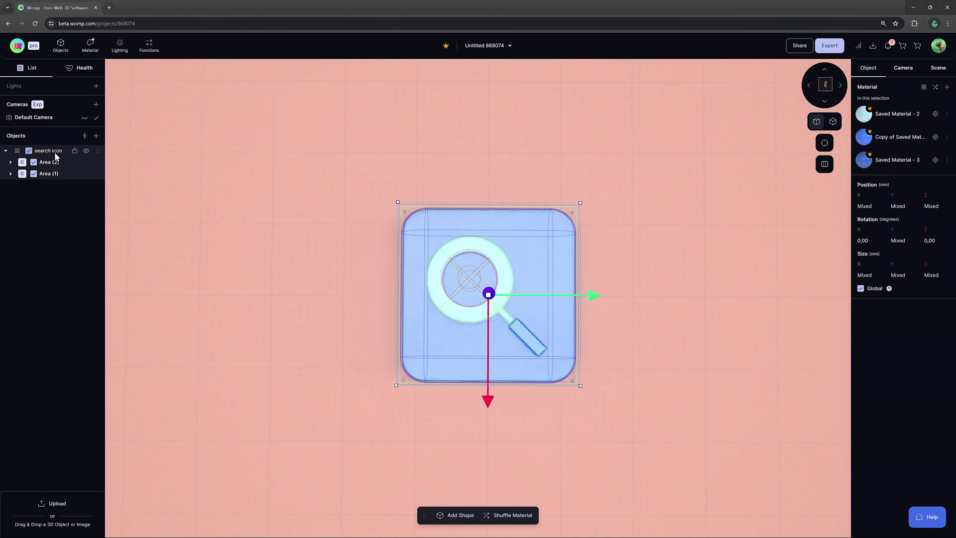
{"action": "left_click", "coordinate": [5, 150]}
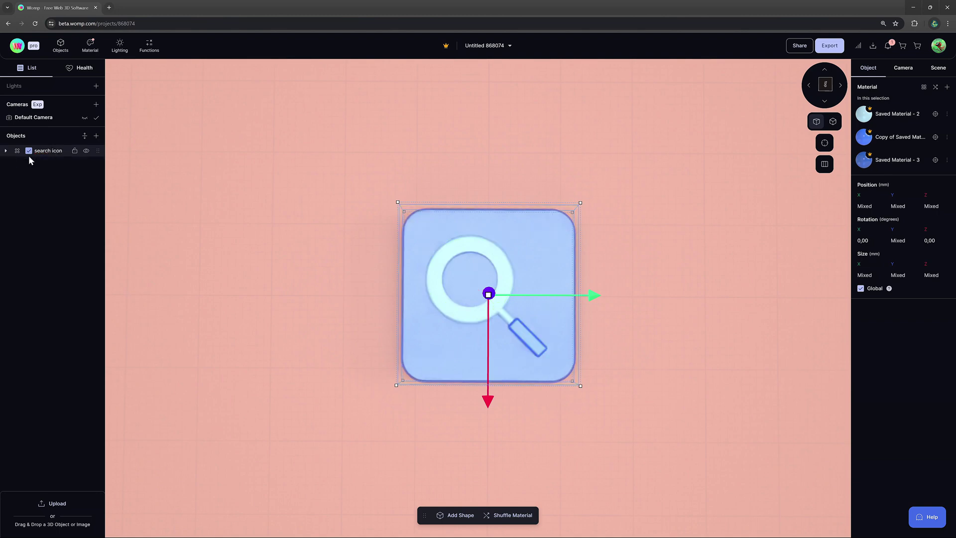
{"action": "left_click", "coordinate": [294, 184]}
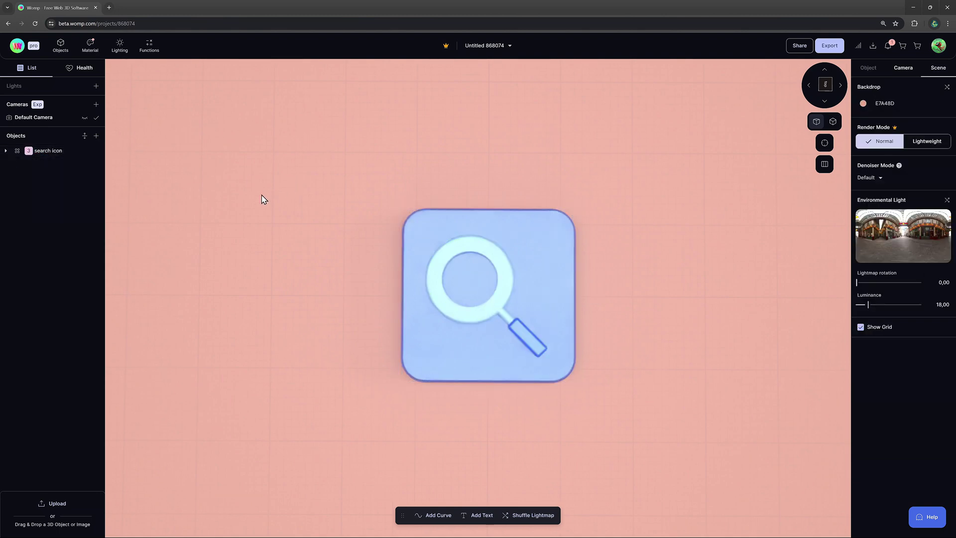
Hide the search icon in the product icons scene
{"action": "left_click_drag", "start_coordinate": [264, 202], "coordinate": [309, 150]}
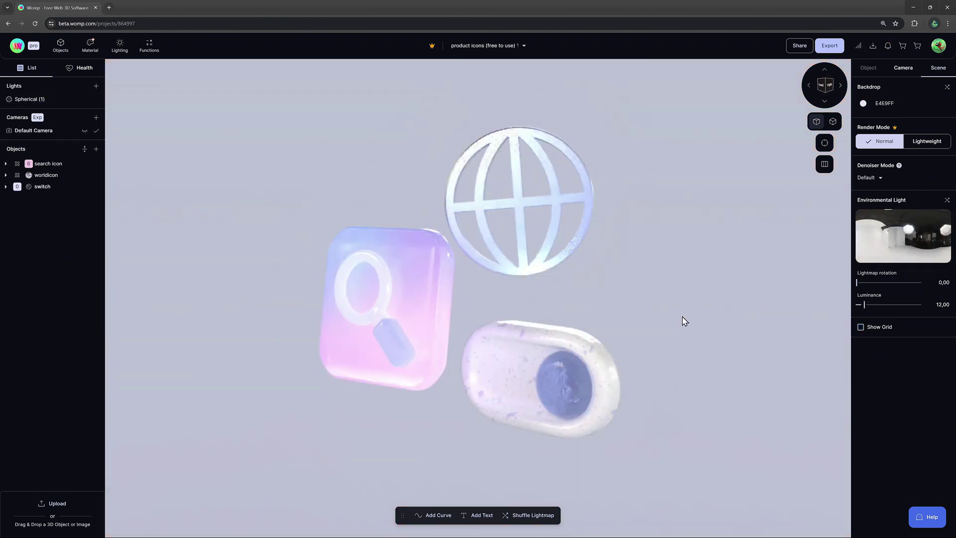
{"action": "left_click_drag", "start_coordinate": [685, 321], "coordinate": [663, 347]}
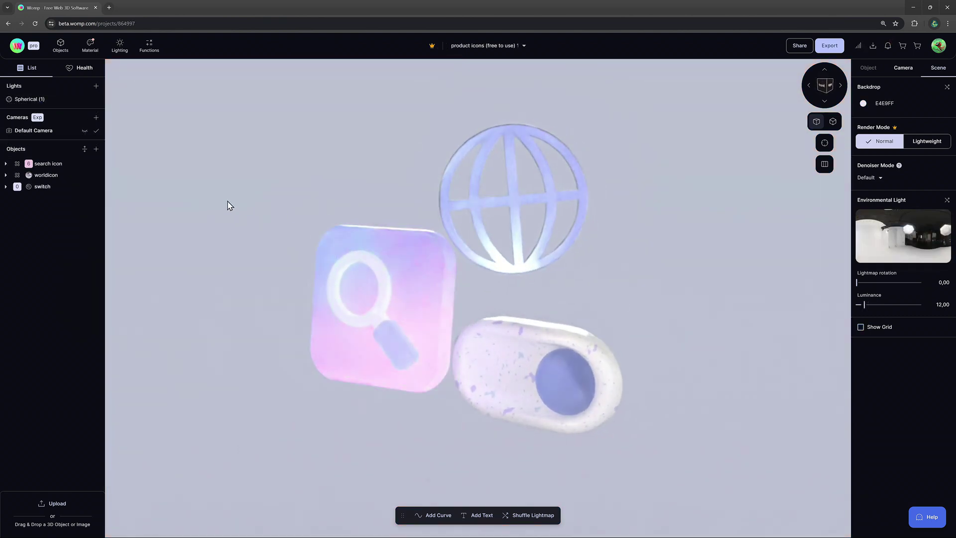
{"action": "left_click", "coordinate": [86, 164]}
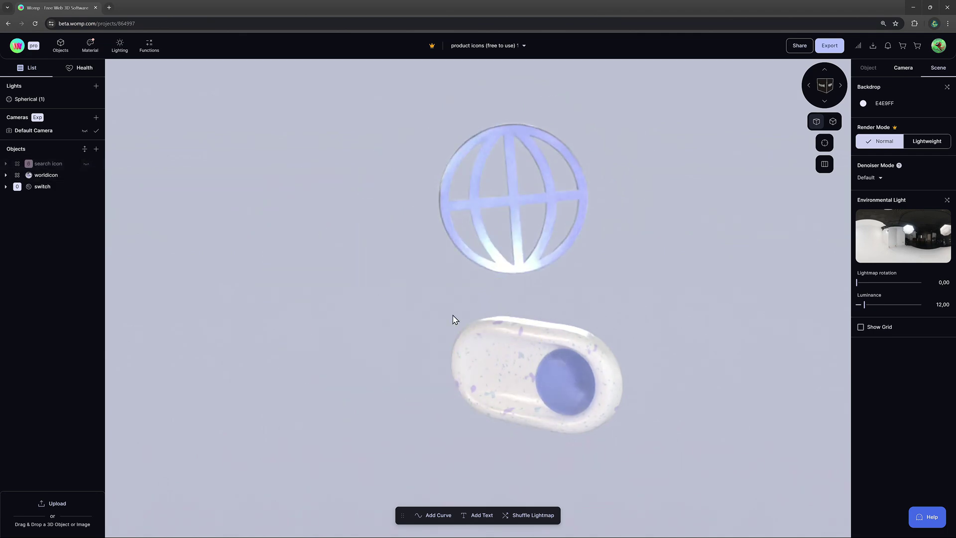
Nudge the end points of the switch's curves, including Curve (7)
{"action": "left_click", "coordinate": [481, 347]}
{"action": "mouse_move", "coordinate": [545, 374]}
{"action": "left_mouse_down"}
{"action": "mouse_move", "coordinate": [485, 363]}
{"action": "mouse_move", "coordinate": [540, 373]}
{"action": "left_mouse_up"}
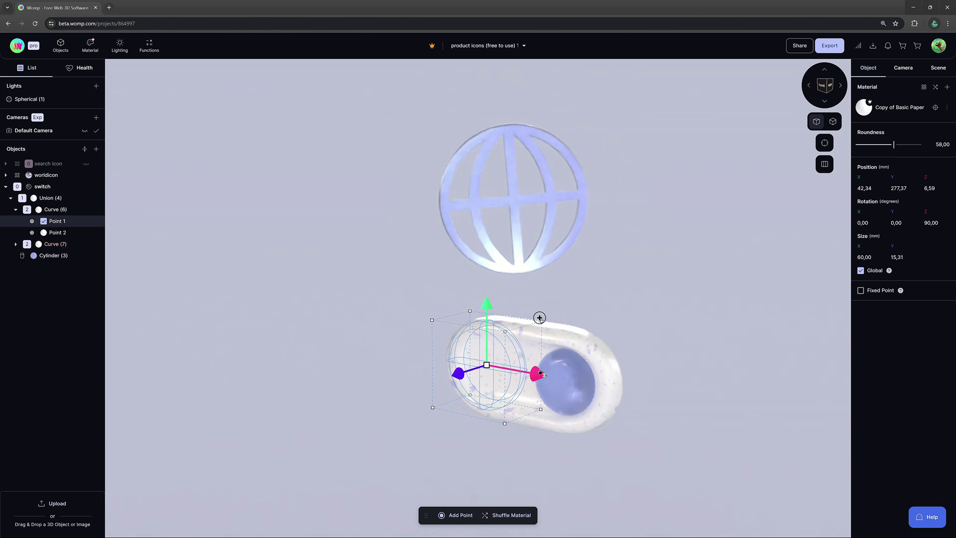
{"action": "left_click", "coordinate": [622, 326]}
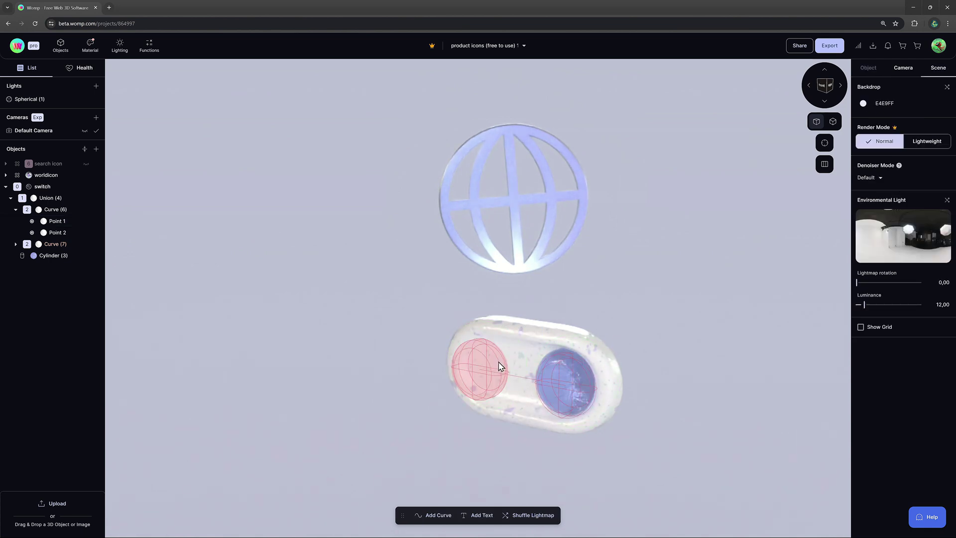
{"action": "left_click", "coordinate": [497, 365]}
{"action": "mouse_move", "coordinate": [518, 375]}
{"action": "left_mouse_down"}
{"action": "mouse_move", "coordinate": [533, 378]}
{"action": "mouse_move", "coordinate": [521, 377]}
{"action": "left_mouse_up"}
{"action": "left_click", "coordinate": [577, 382]}
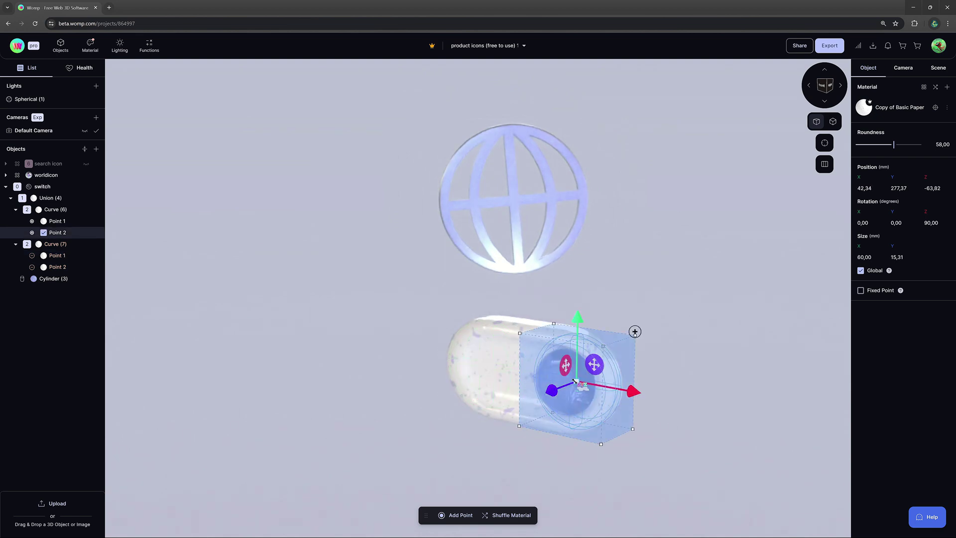
Slide the switch's knob cylinder along the switch to Z −61.48 mm
{"action": "left_click_drag", "start_coordinate": [717, 288], "coordinate": [662, 294]}
{"action": "left_click", "coordinate": [10, 199]}
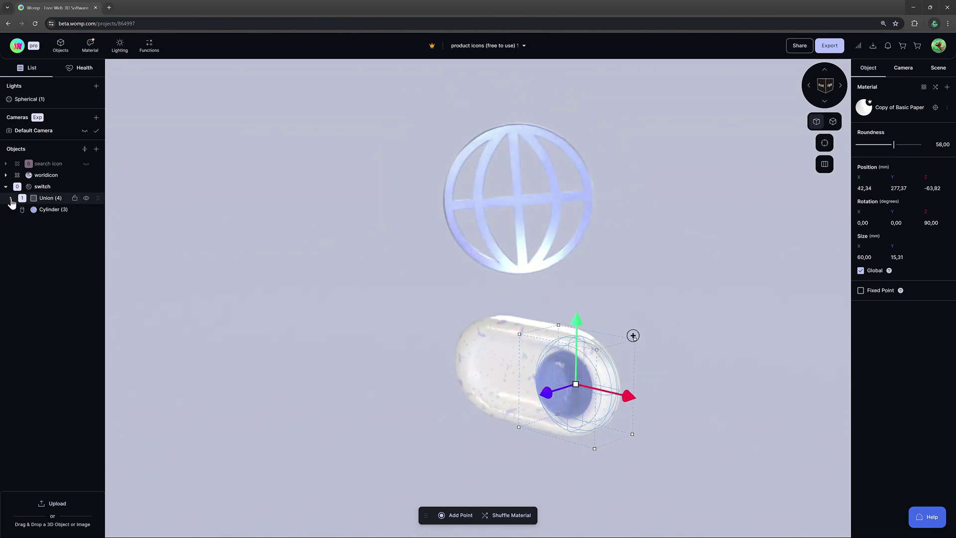
{"action": "left_click", "coordinate": [56, 211]}
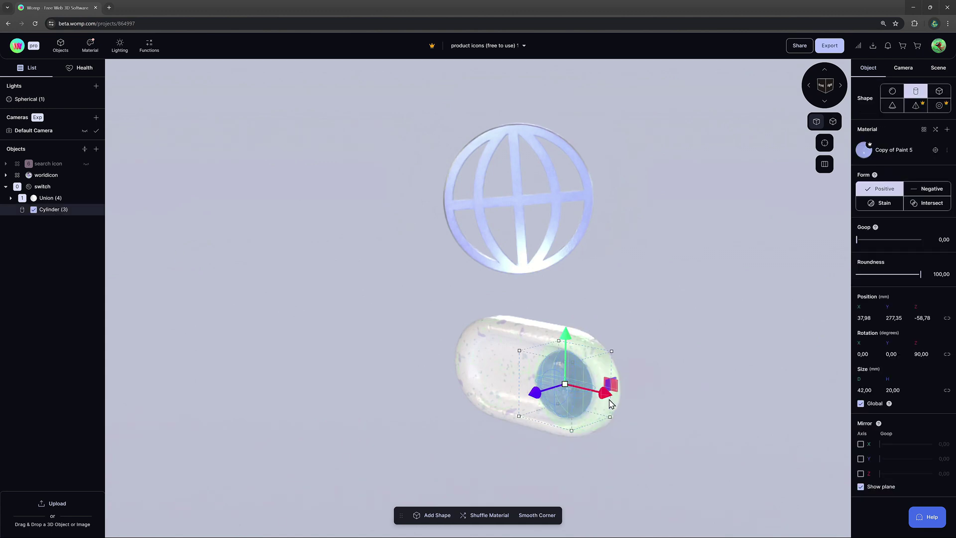
{"action": "mouse_move", "coordinate": [605, 394]}
{"action": "left_mouse_down"}
{"action": "mouse_move", "coordinate": [534, 378]}
{"action": "mouse_move", "coordinate": [611, 390]}
{"action": "left_mouse_up"}
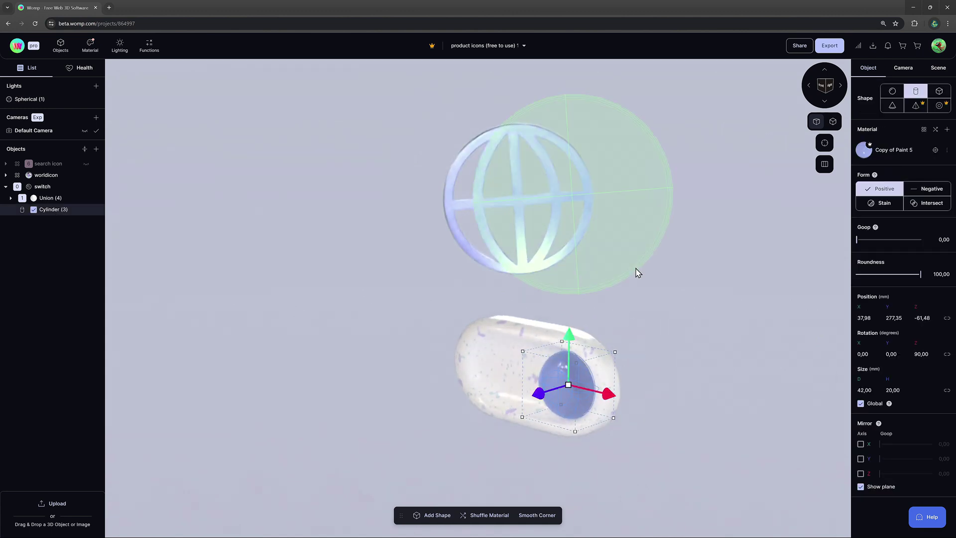
{"action": "left_click", "coordinate": [641, 278]}
{"action": "left_click_drag", "start_coordinate": [658, 339], "coordinate": [699, 335]}
{"action": "left_click", "coordinate": [64, 254]}
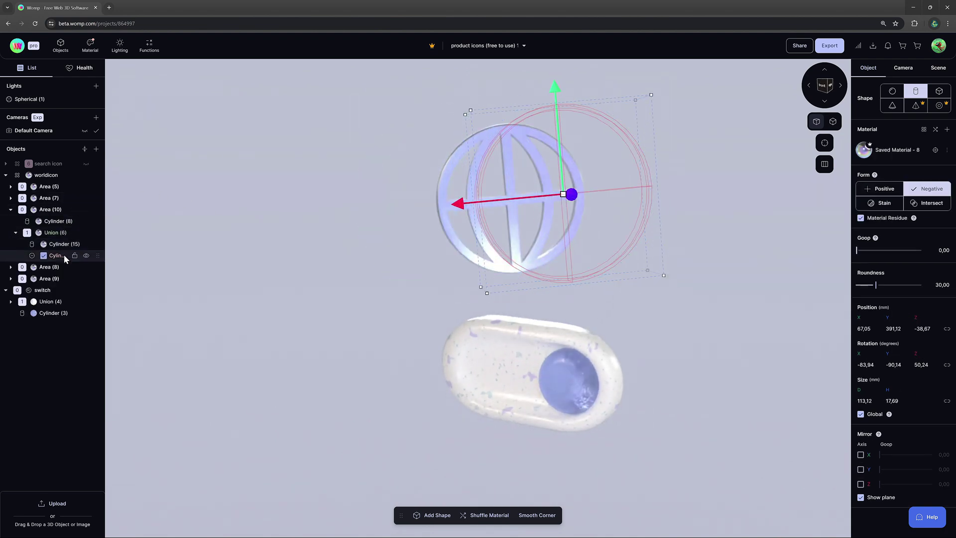
{"action": "left_click", "coordinate": [64, 245]}
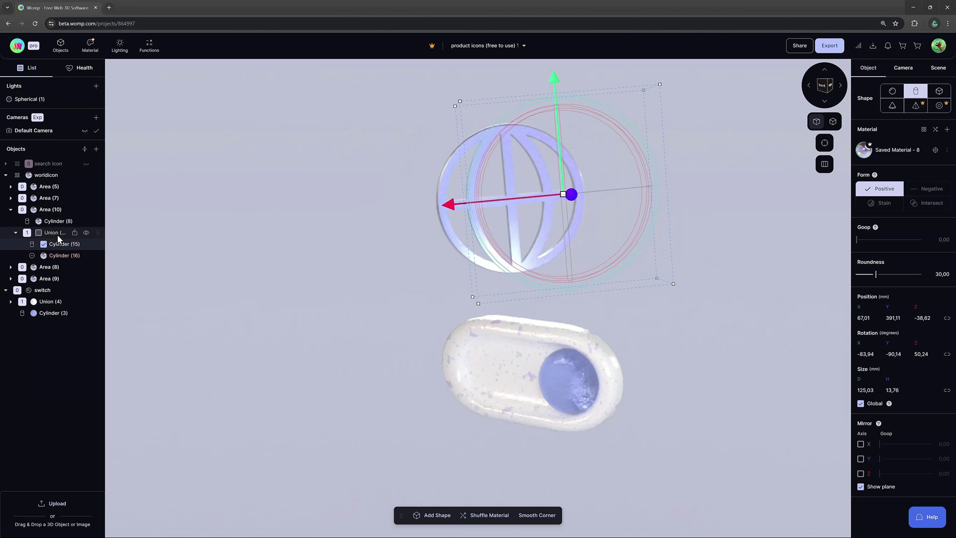
{"action": "left_click", "coordinate": [44, 210]}
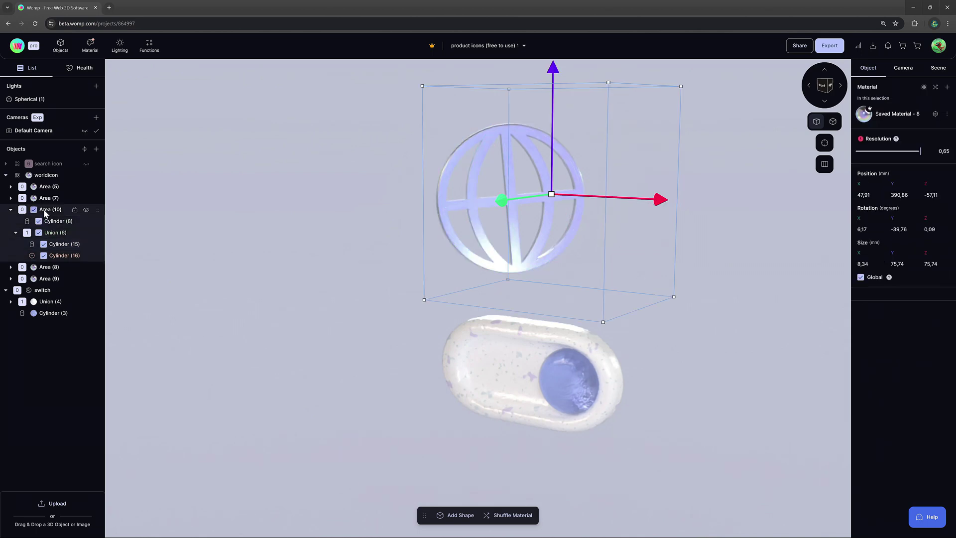
{"action": "left_click", "coordinate": [87, 210]}
{"action": "left_click", "coordinate": [86, 199]}
{"action": "left_click", "coordinate": [87, 187]}
{"action": "left_click", "coordinate": [86, 189]}
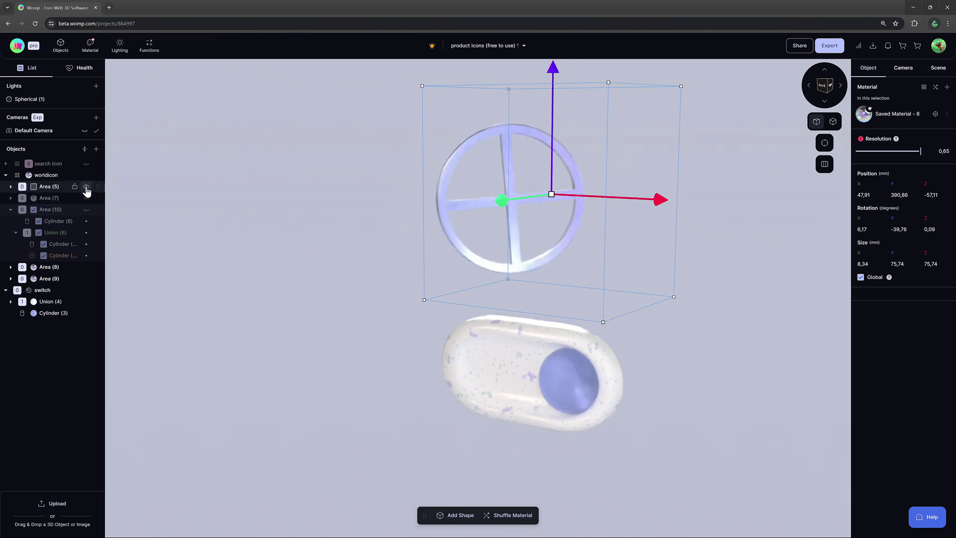
{"action": "left_click", "coordinate": [86, 198]}
{"action": "left_click", "coordinate": [87, 210]}
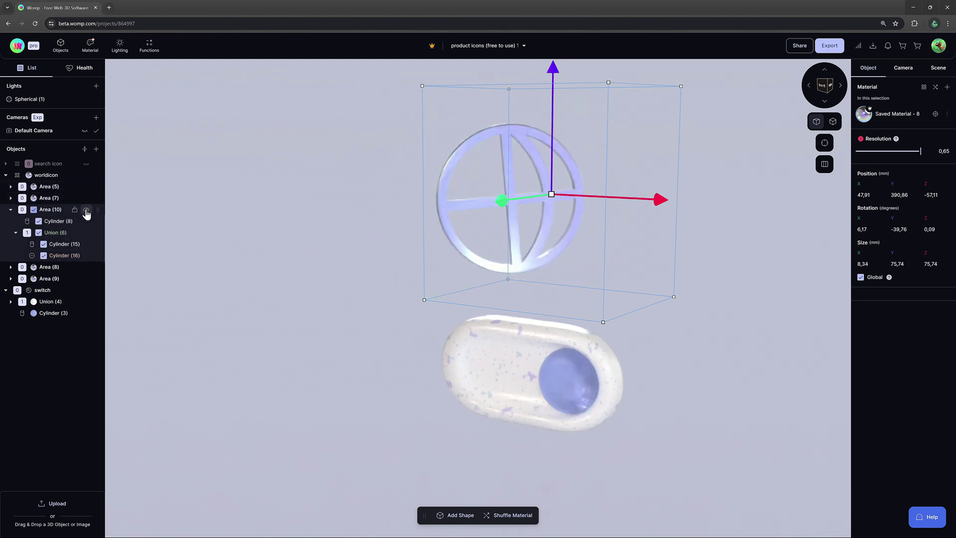
{"action": "left_click", "coordinate": [219, 256]}
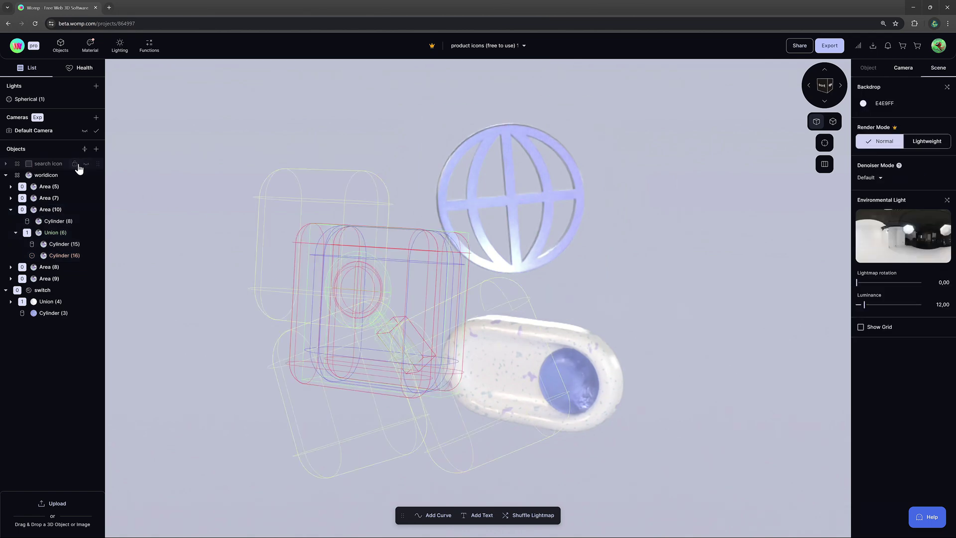